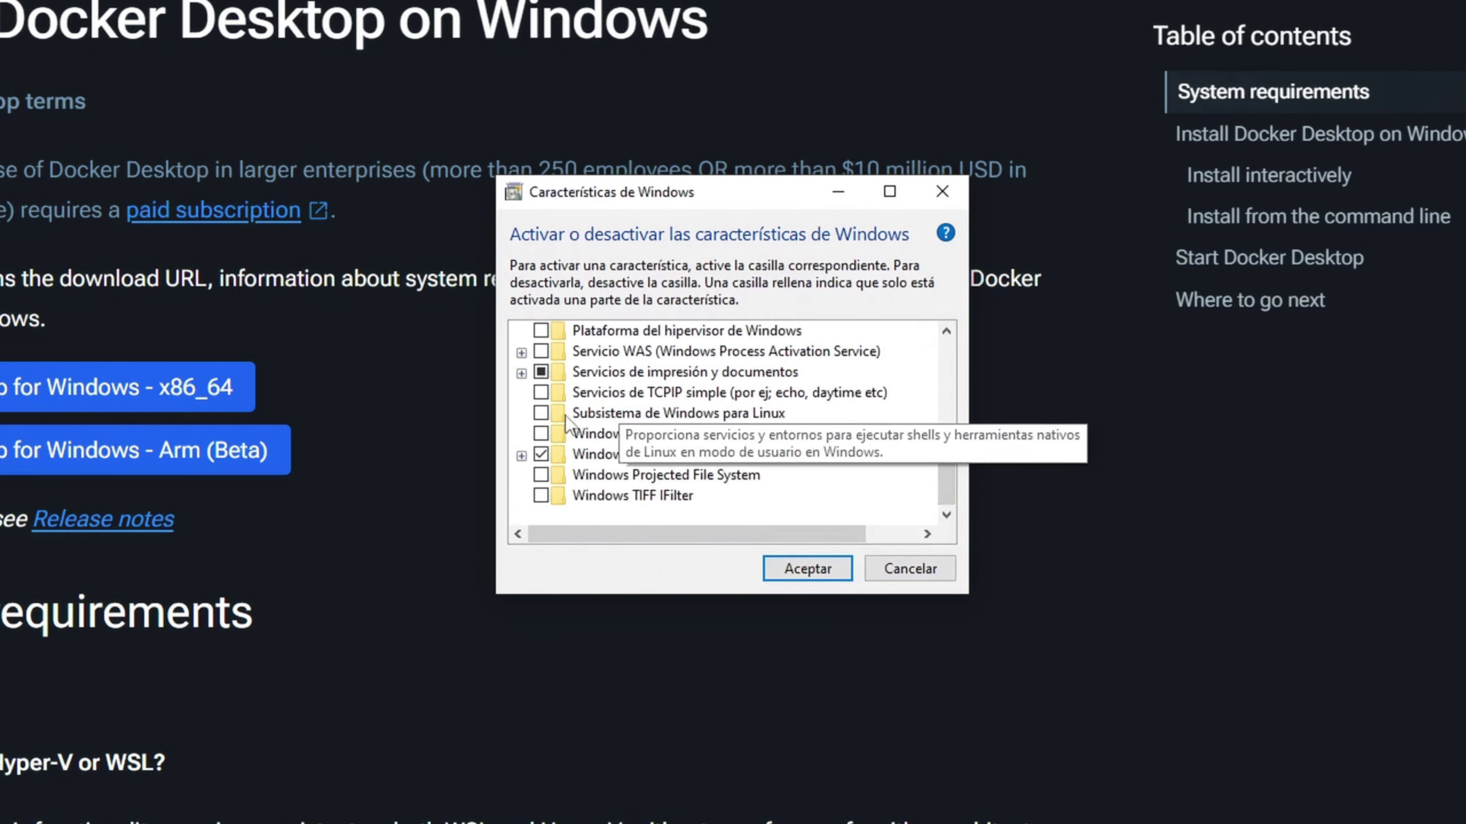
# Step: Enable the Windows features Subsistema de Windows para Linux and Plataforma de máquina virtual, and restart the computer
pyautogui.click(540, 414)
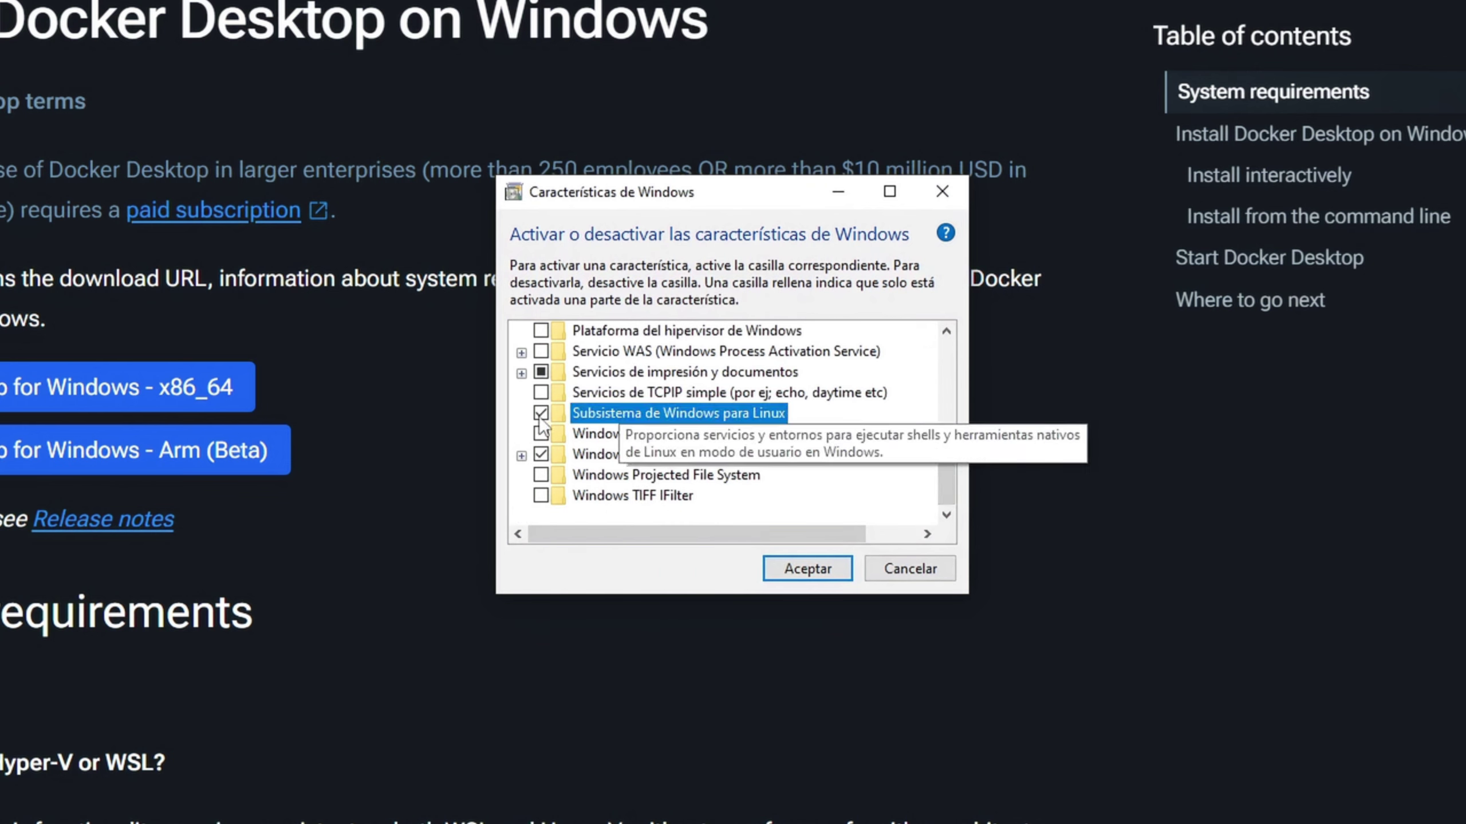
pyautogui.scroll(1, 571, 413)
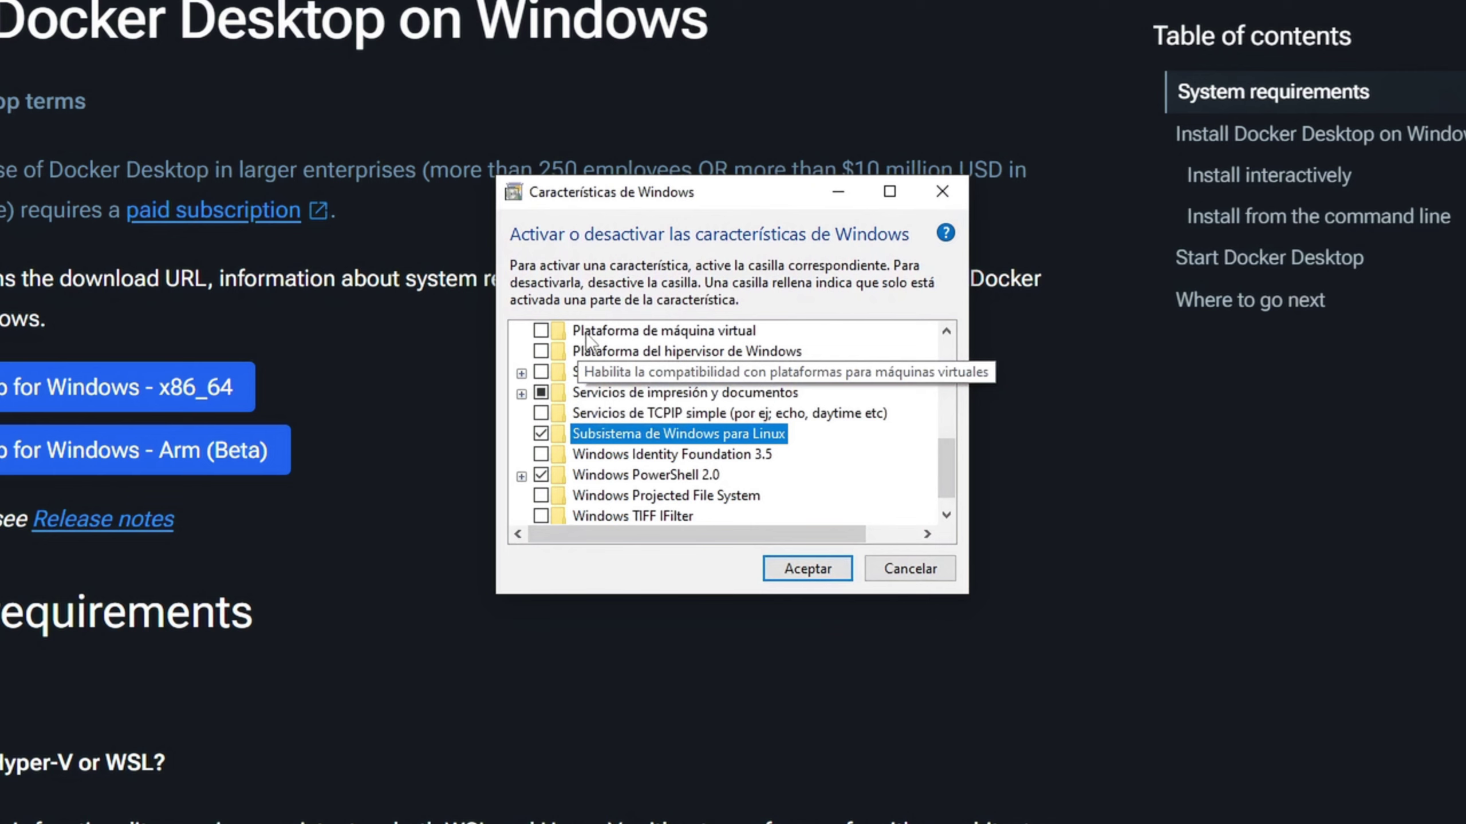
pyautogui.click(541, 331)
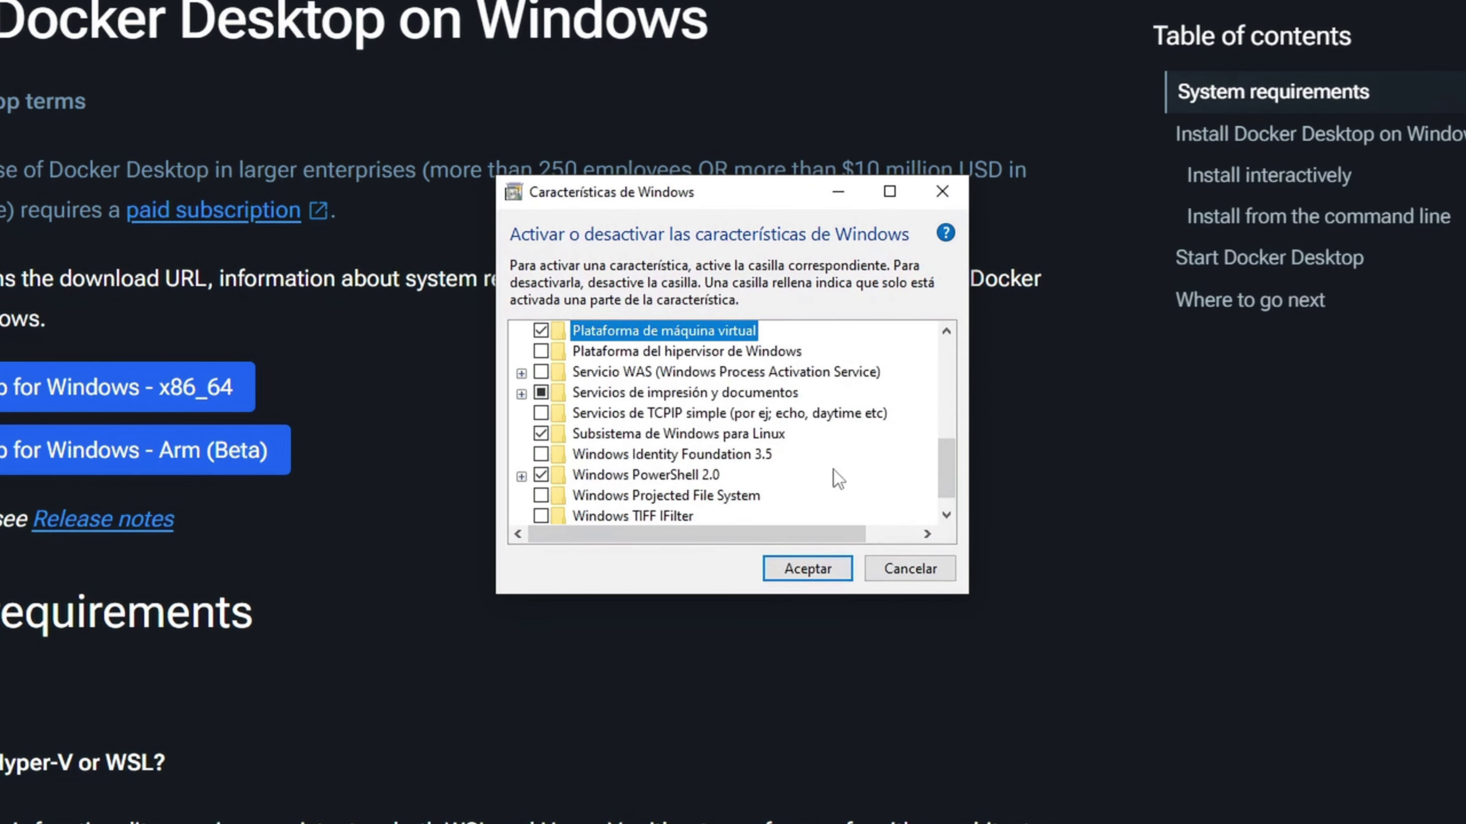
pyautogui.click(807, 569)
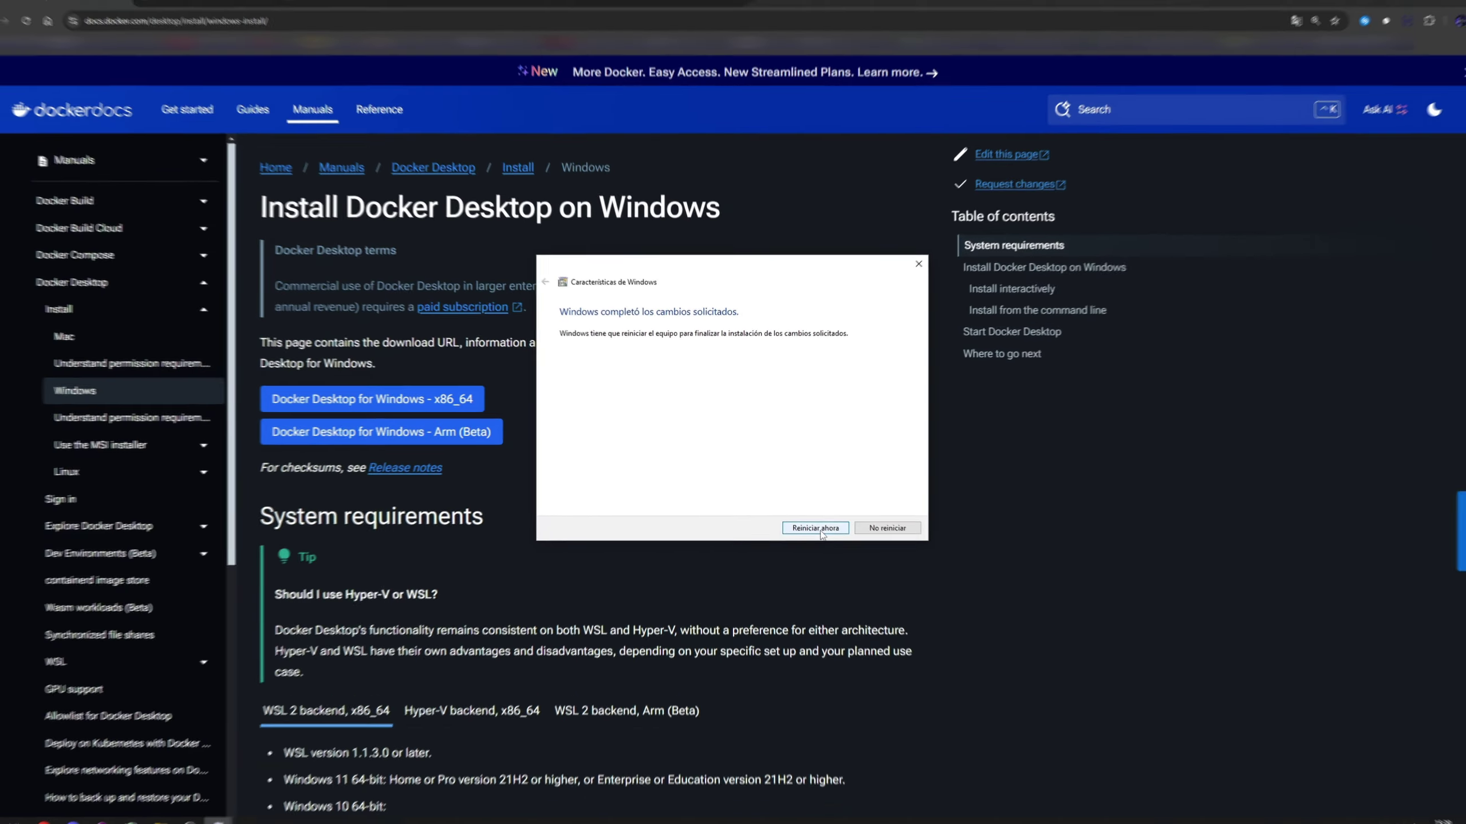
pyautogui.click(900, 637)
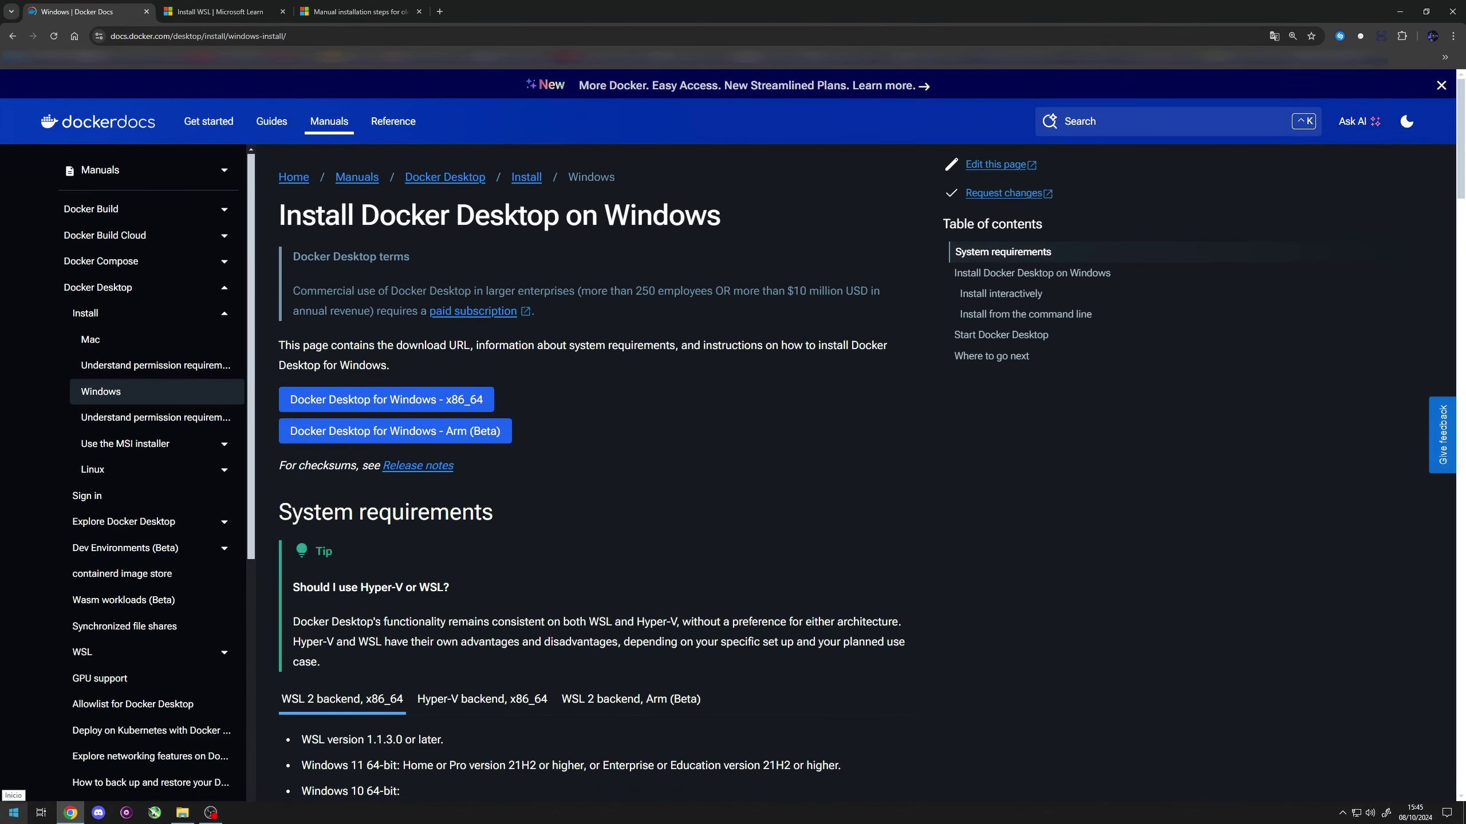
# Step: Find cmd through the Windows search and open the Command Prompt as administrator
pyautogui.click(12, 813)
pyautogui.write('cmd')
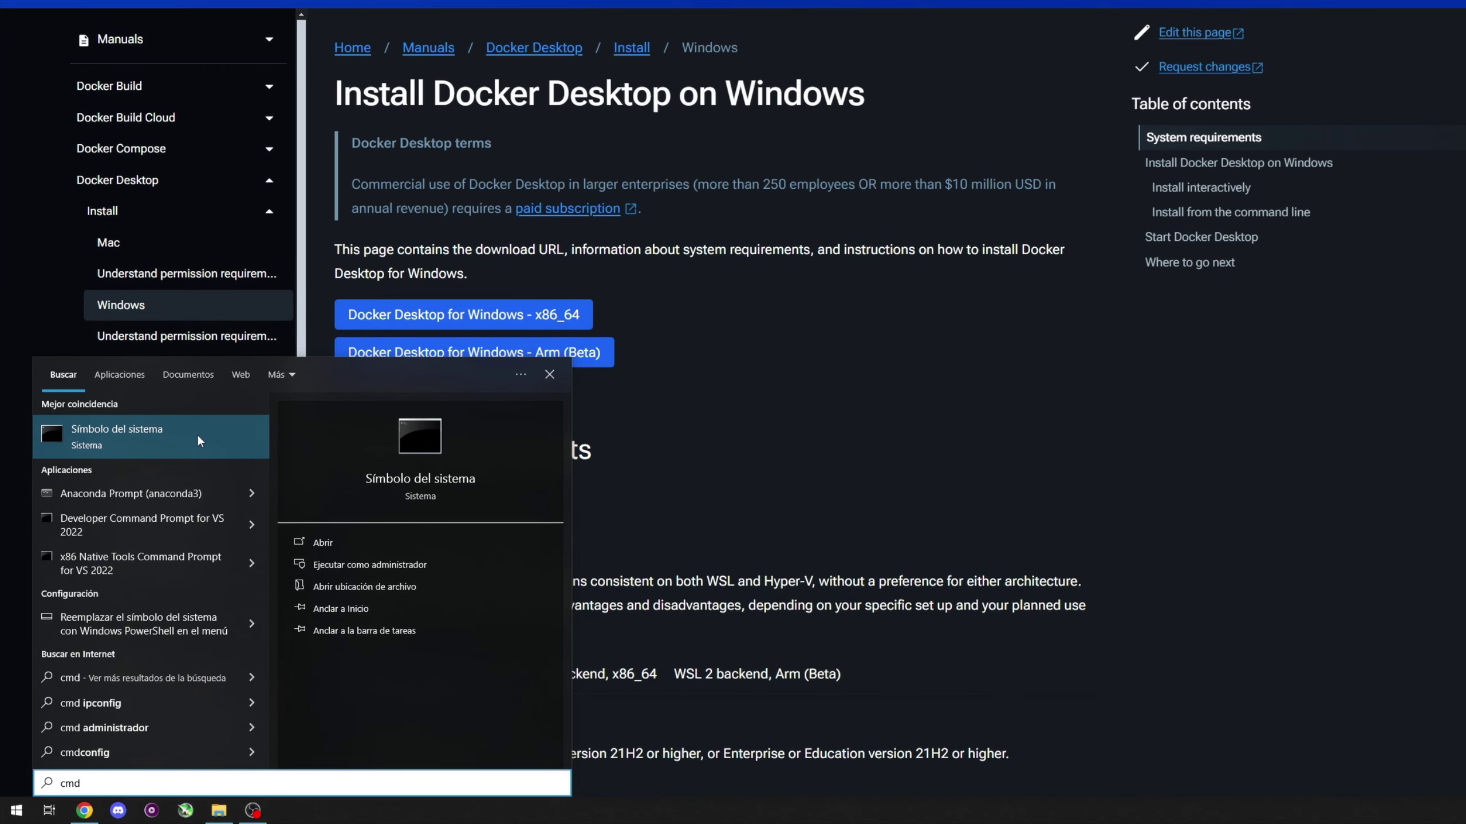
pyautogui.rightClick(197, 433)
pyautogui.click(247, 454)
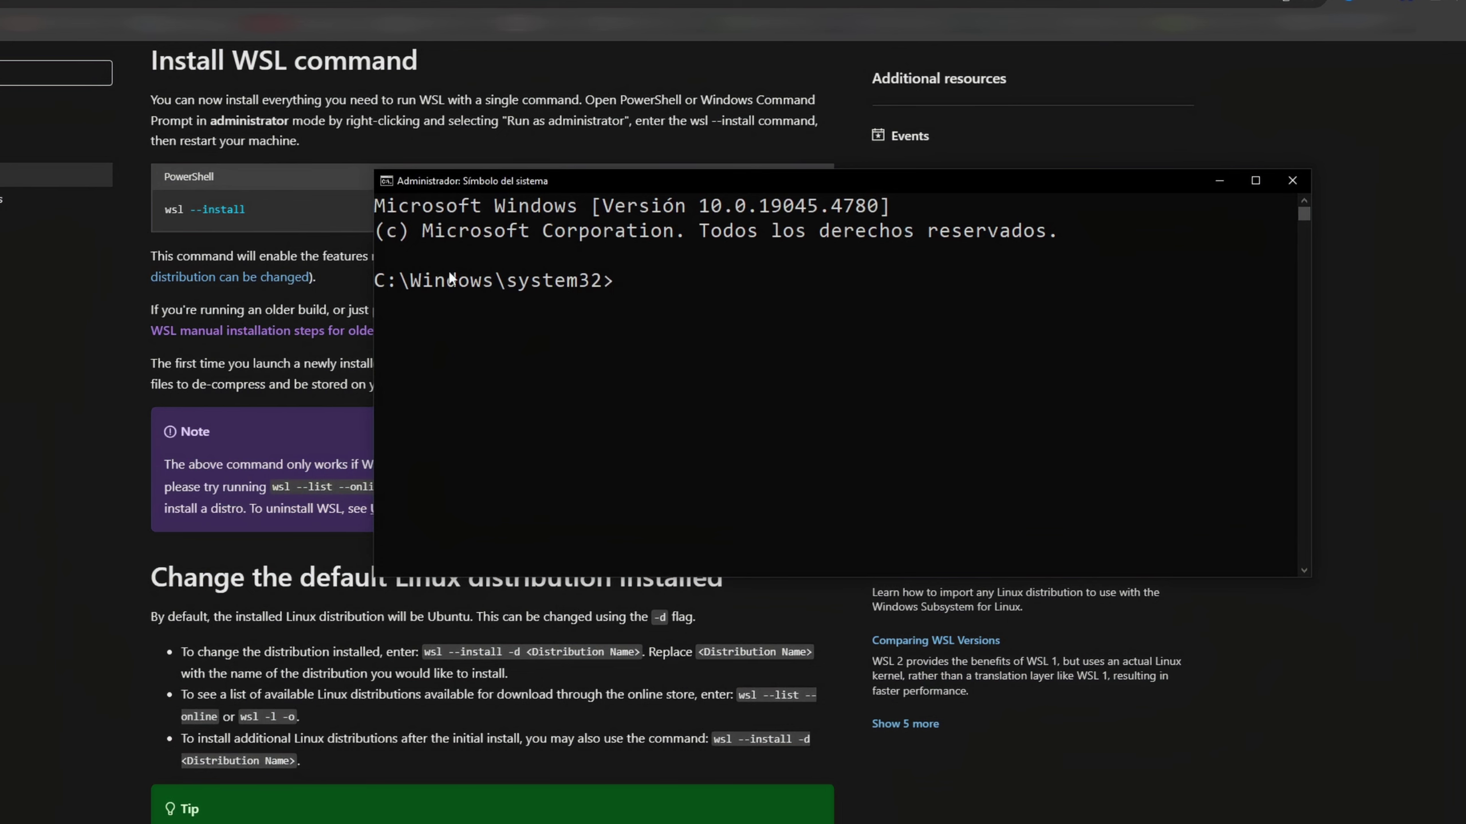
# Step: Copy the wsl --install command from the Microsoft documentation and run it in the administrator Command Prompt
pyautogui.moveTo(257, 211); pyautogui.dragTo(104, 199)
pyautogui.tripleClick(173, 209)
pyautogui.hotkey('alt', 'Tab')
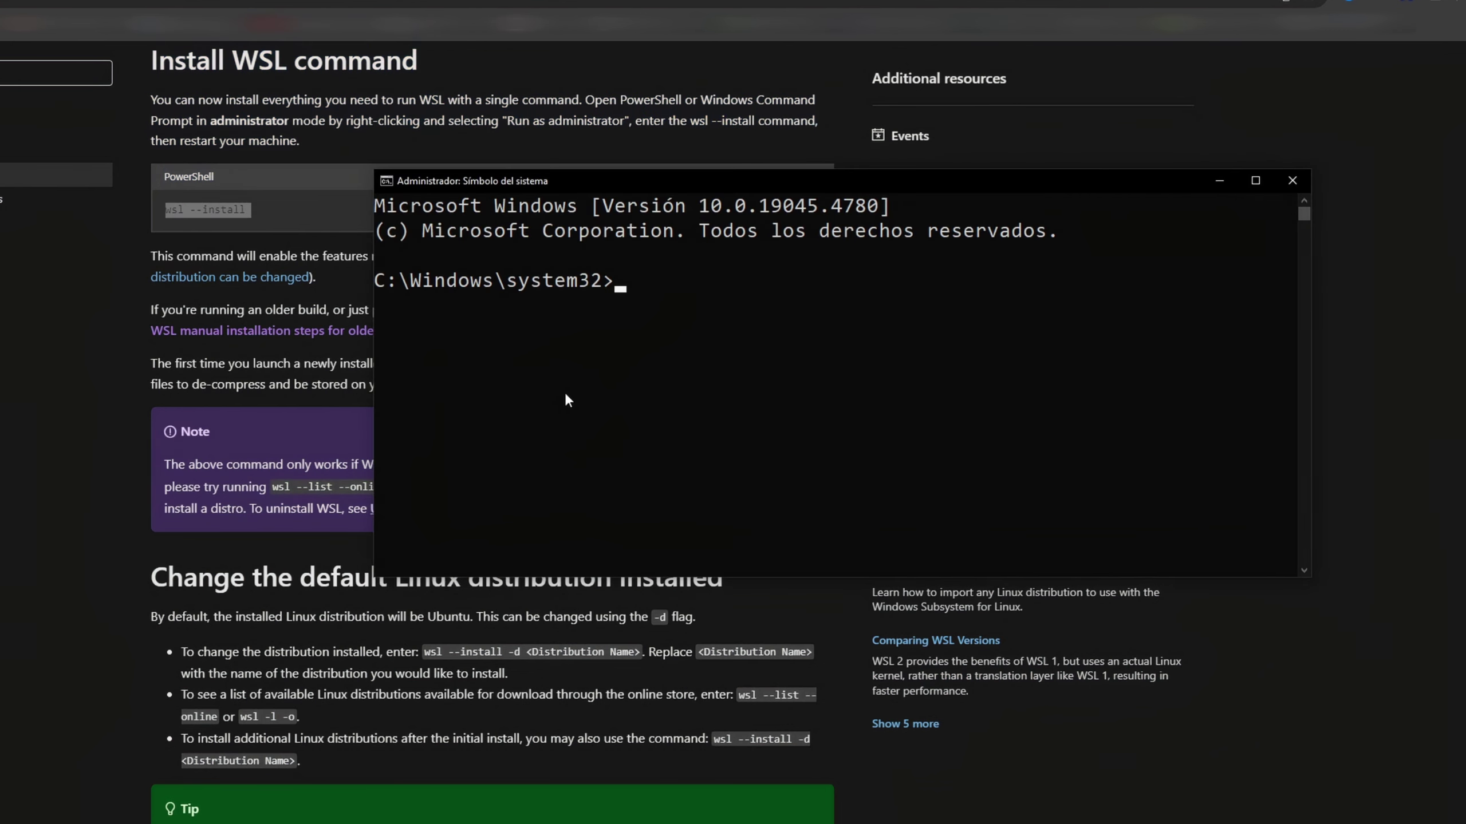
pyautogui.rightClick(575, 323)
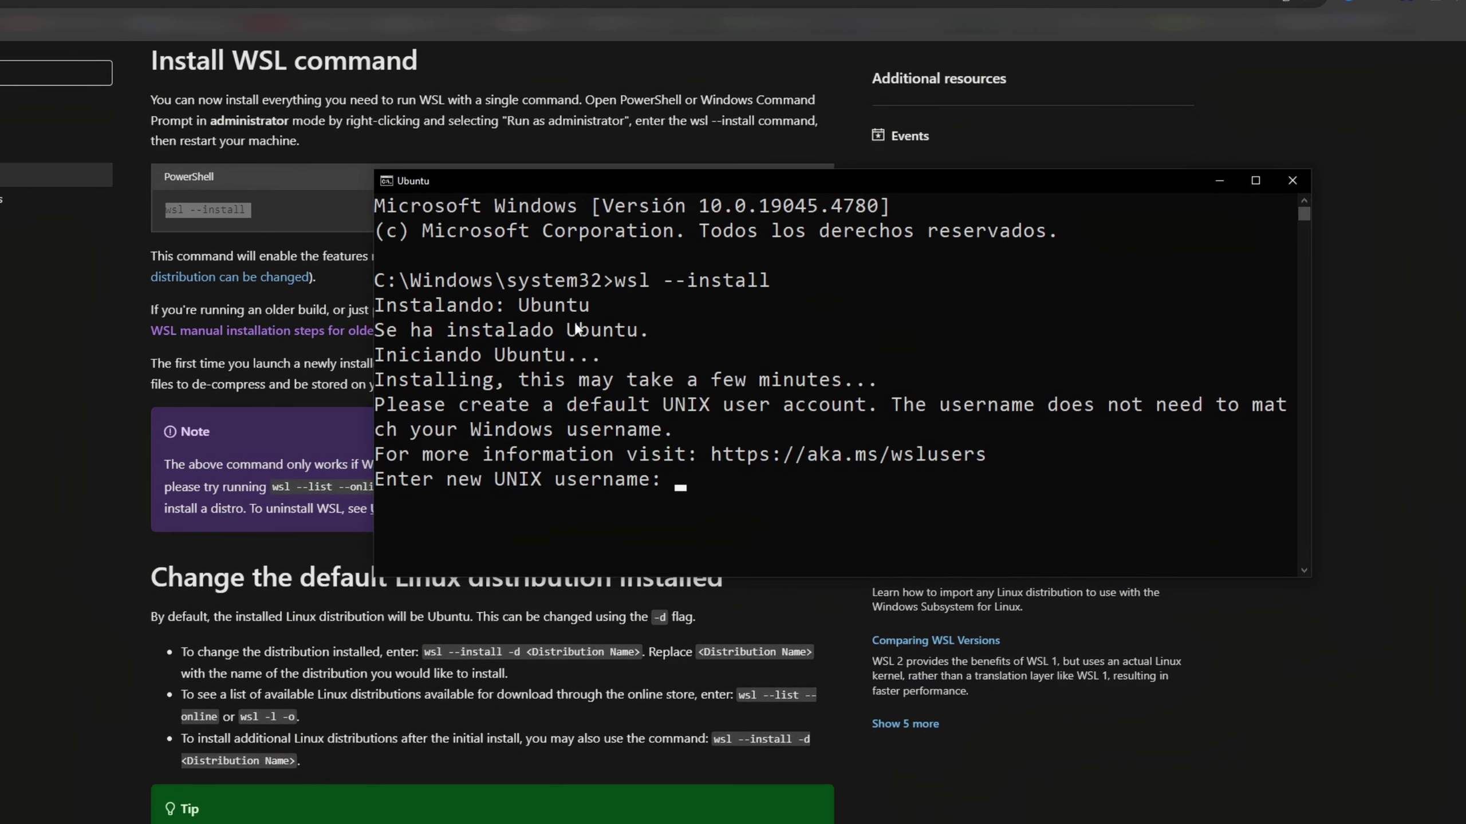
# Step: Create the default UNIX account for Ubuntu by entering a username, a new password and the password confirmation
pyautogui.write('adri')
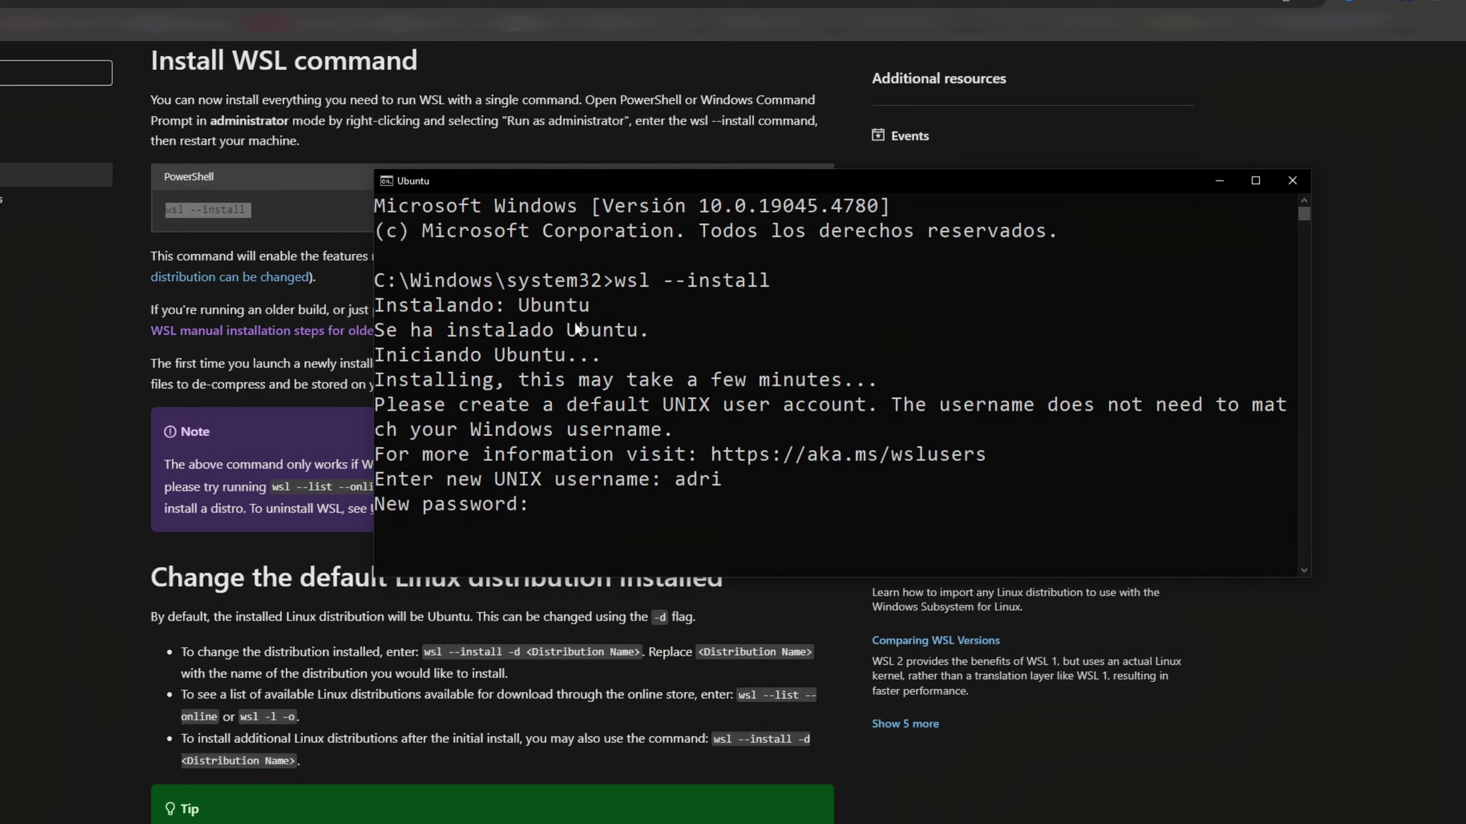
pyautogui.press('Return')
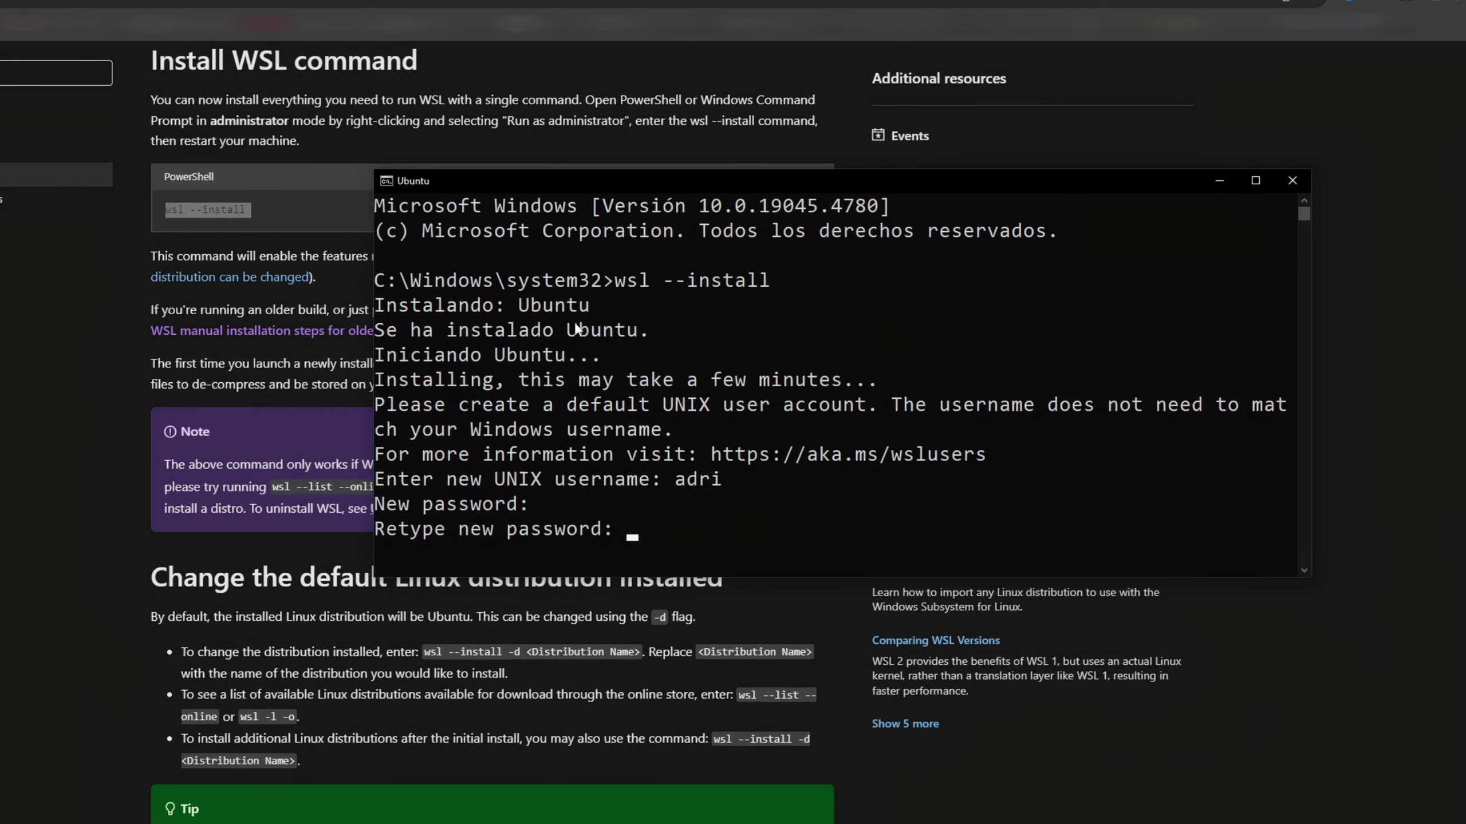
pyautogui.press('Return')
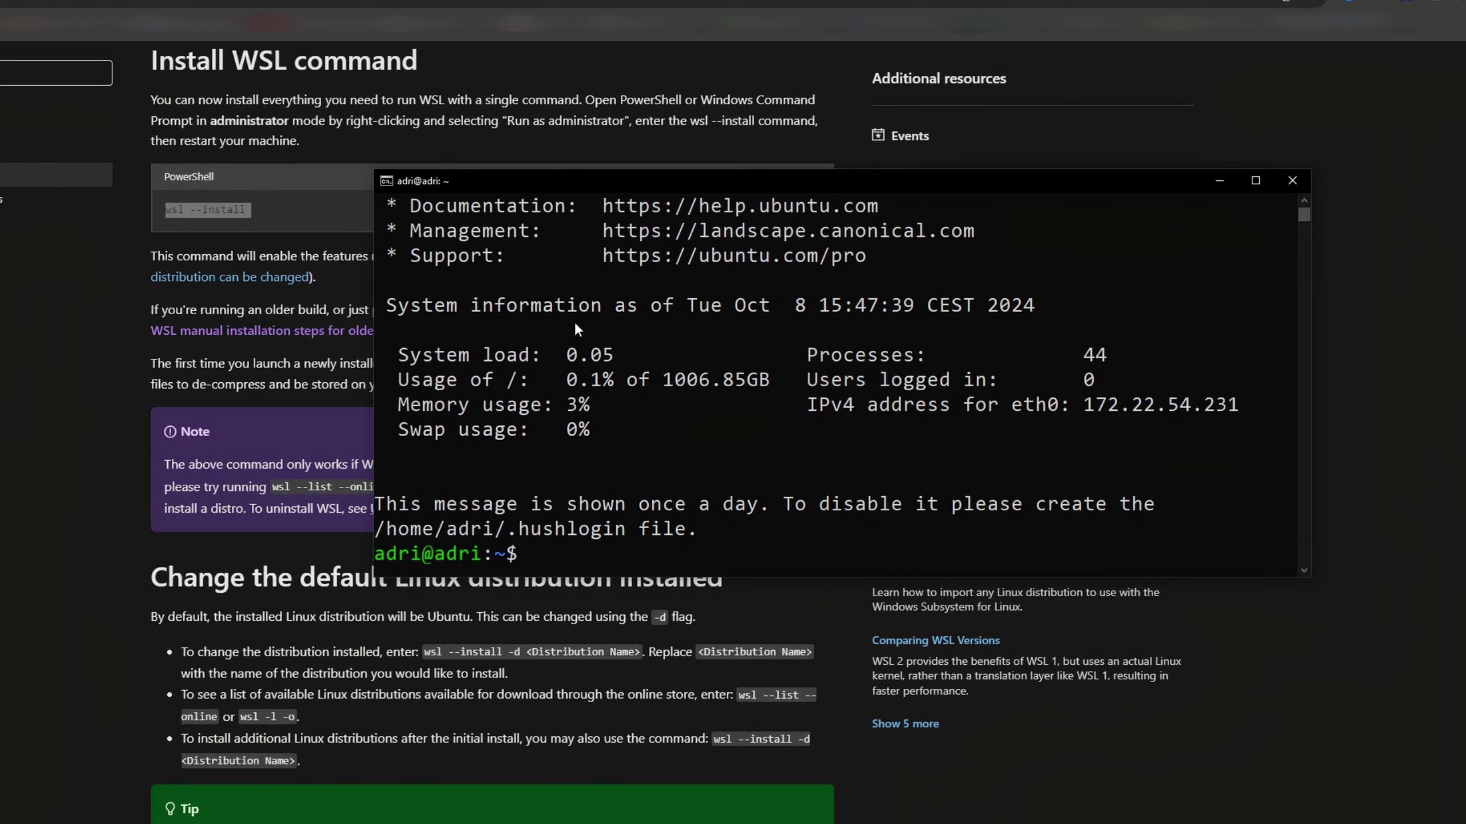
# Step: List the Ubuntu home directory with ls and exit the Linux shell back to the Windows prompt
pyautogui.write('ls')
pyautogui.press('Return')
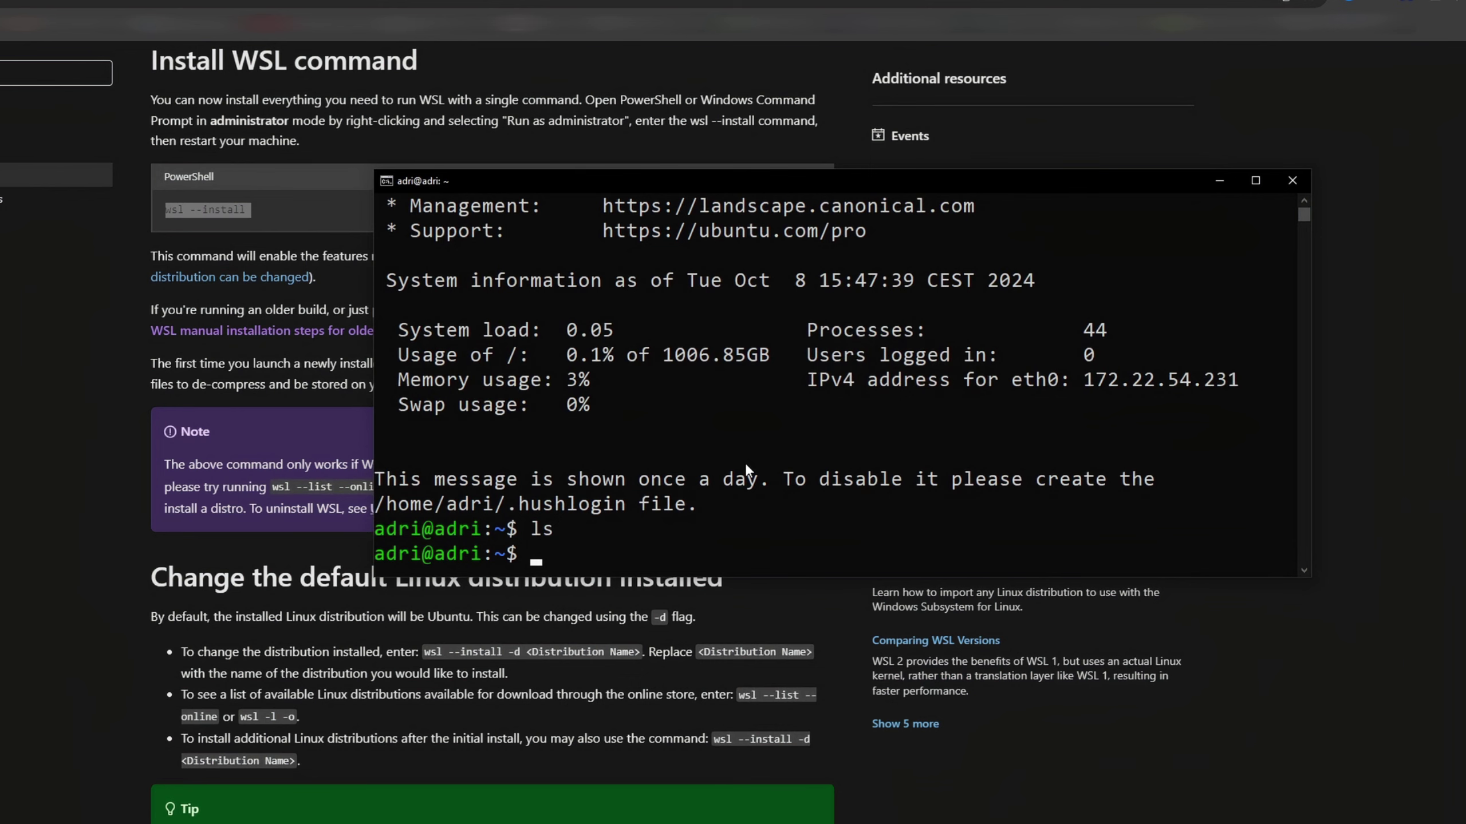
pyautogui.write('exit')
pyautogui.press('Return')
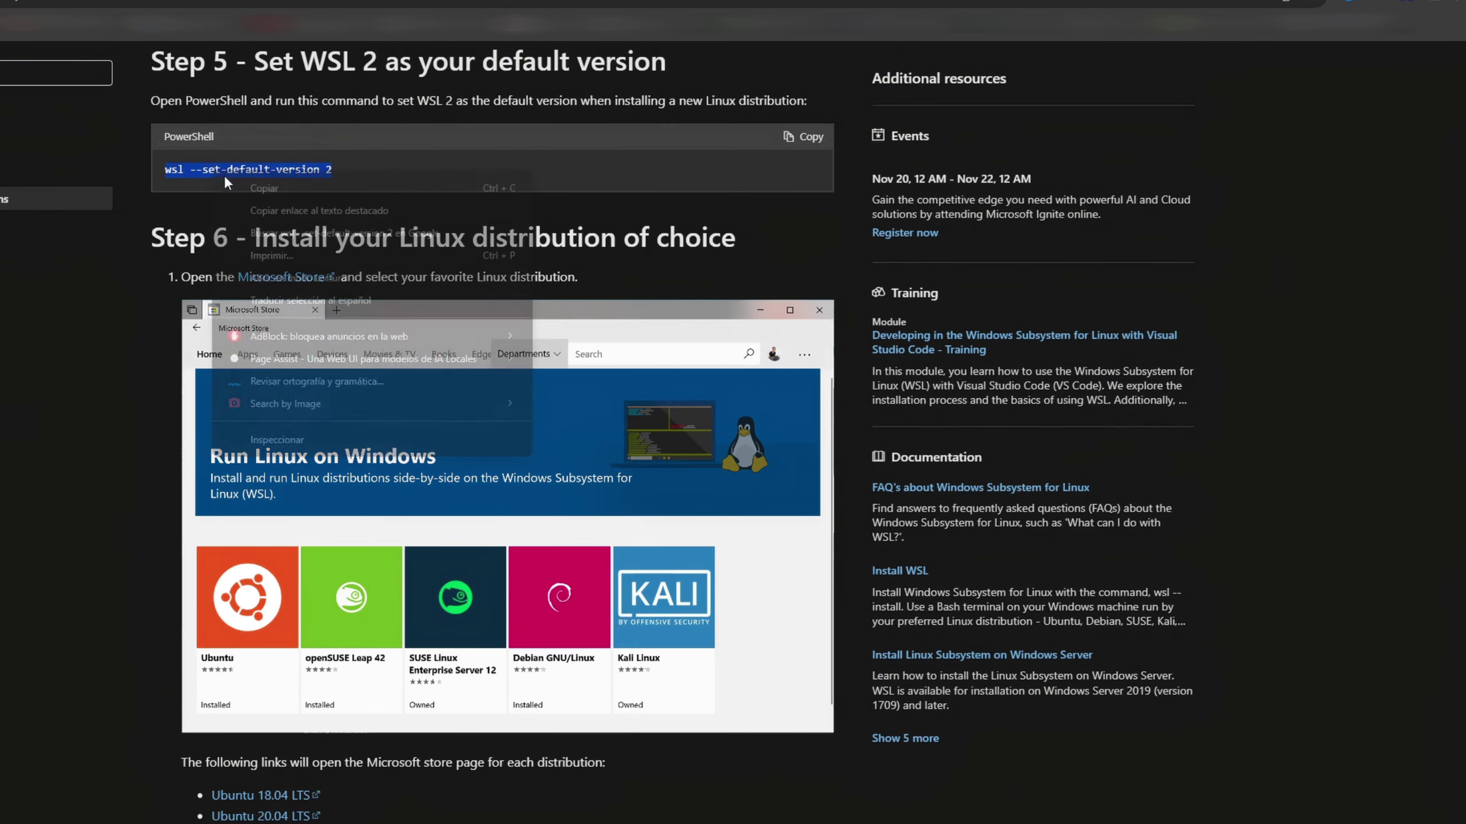
# Step: Set WSL 2 as the default version by running wsl --set-default-version 2 in the Command Prompt
pyautogui.hotkey('alt', 'Tab')
pyautogui.write('wsl --set-default-version 2')
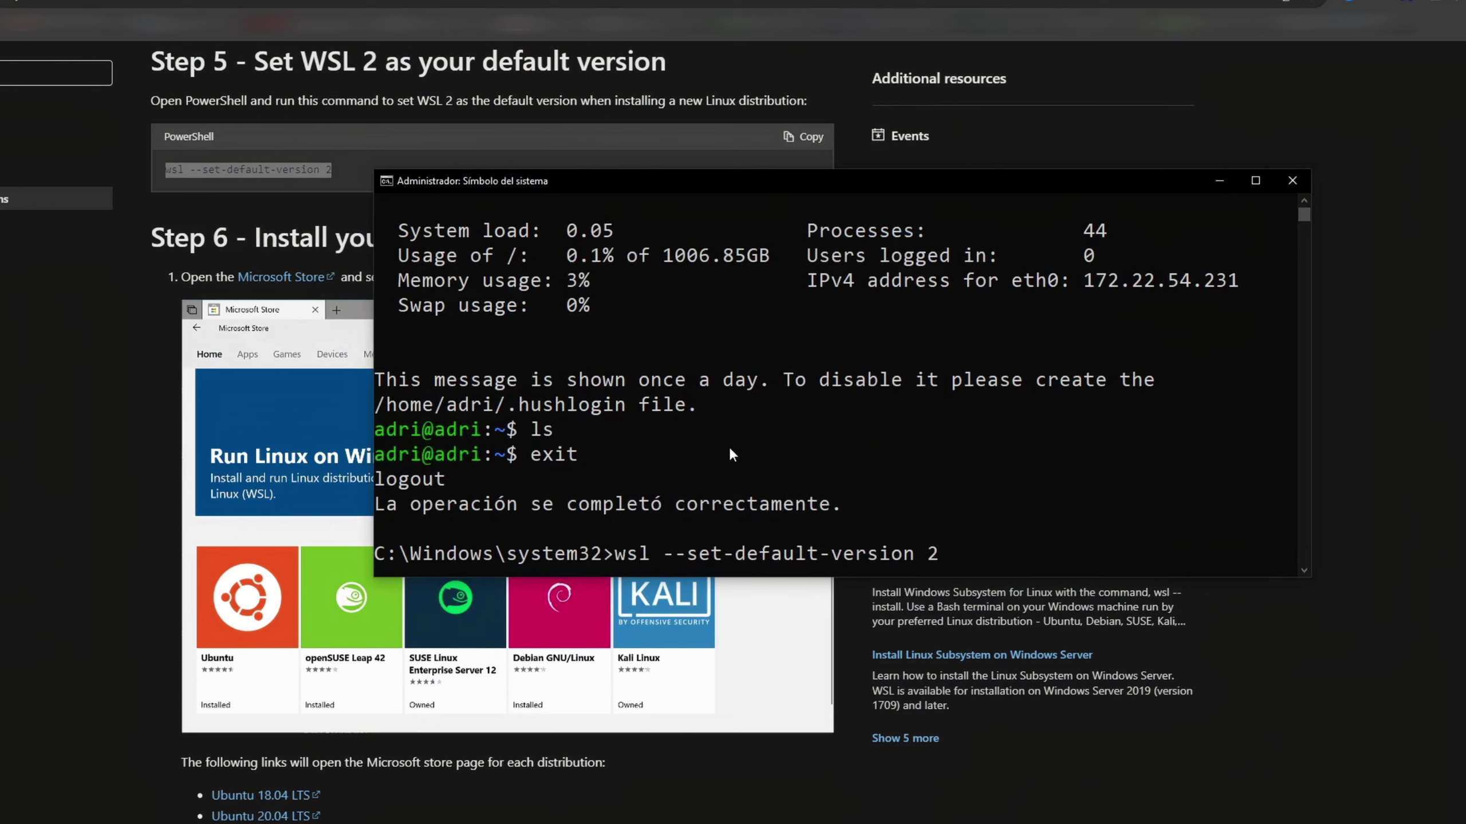
pyautogui.press('Return')
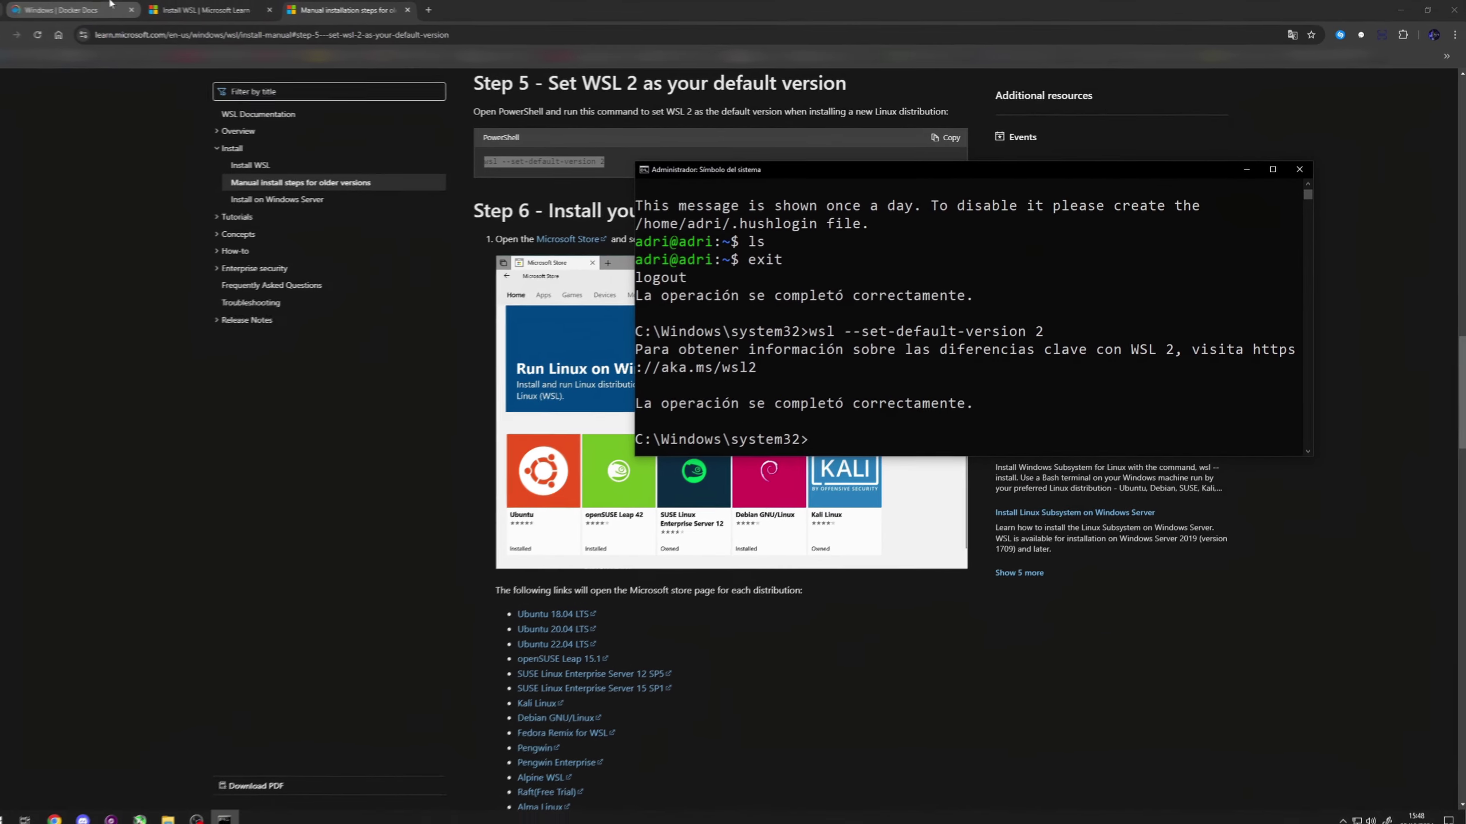
# Step: Download the Docker Desktop for Windows x86_64 installer from Docker Docs and install it with a desktop shortcut
pyautogui.click(126, 5)
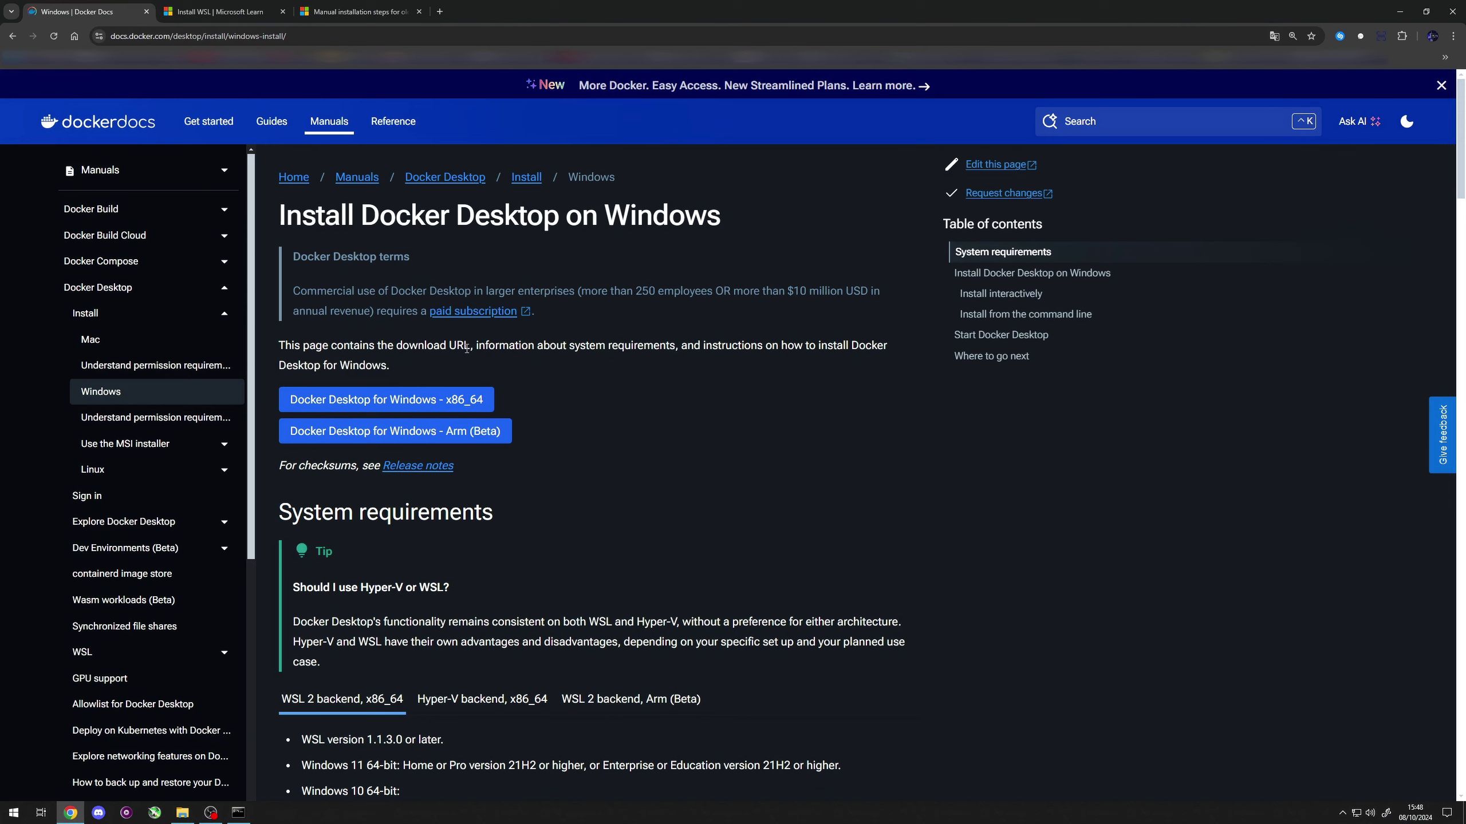
pyautogui.click(398, 403)
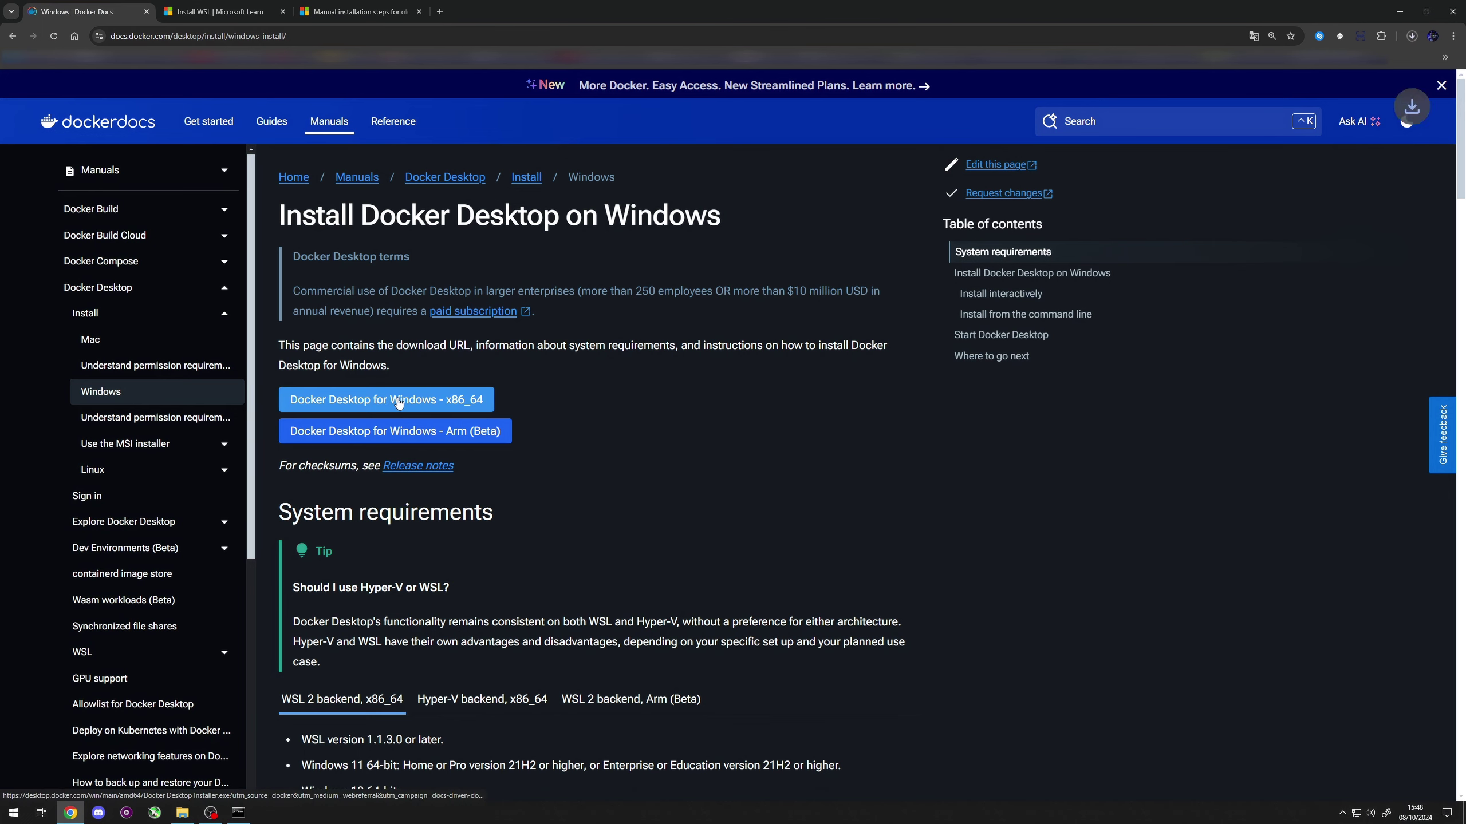
pyautogui.click(1413, 37)
pyautogui.click(1315, 75)
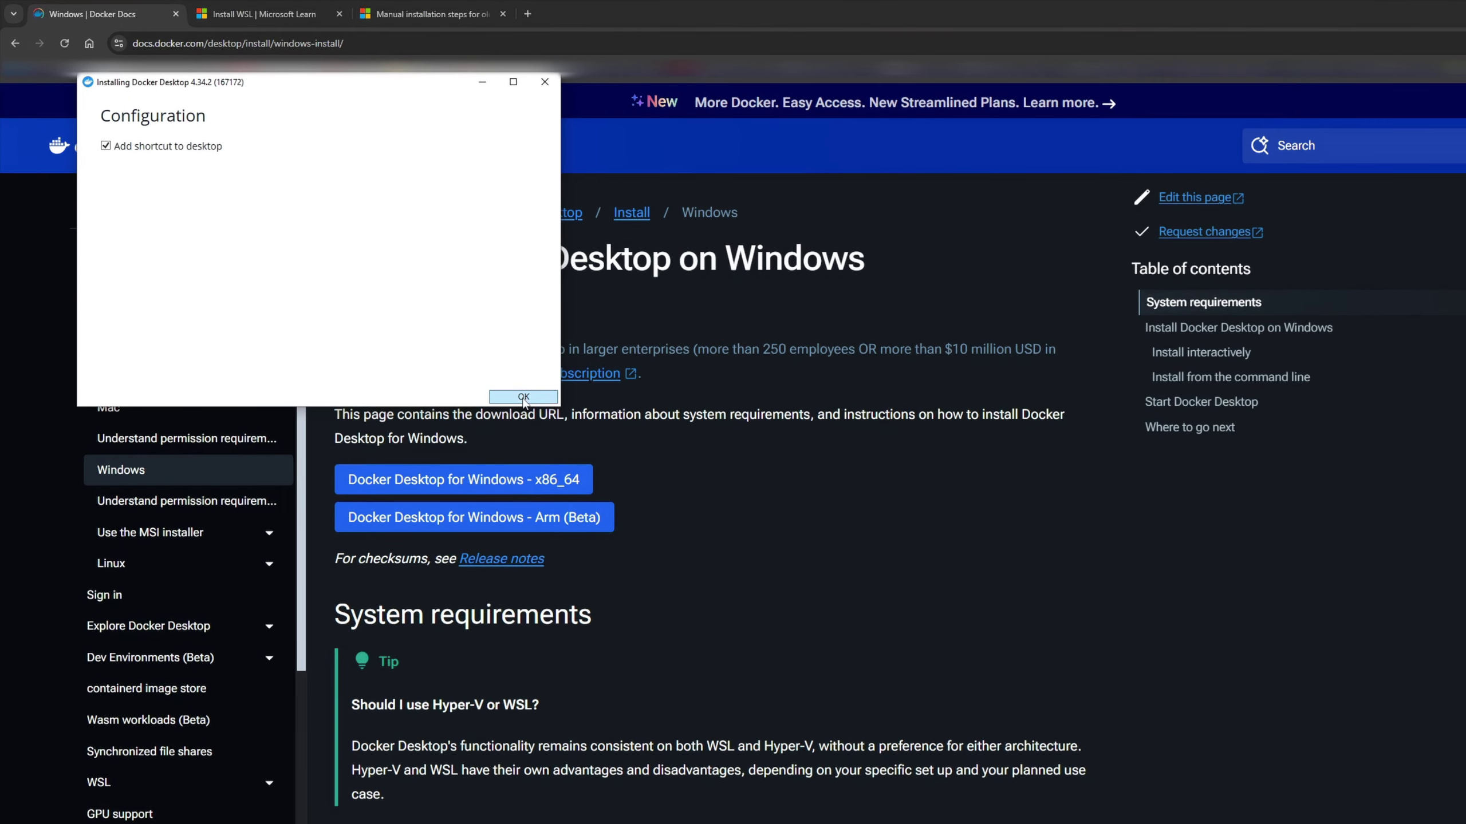
pyautogui.click(523, 398)
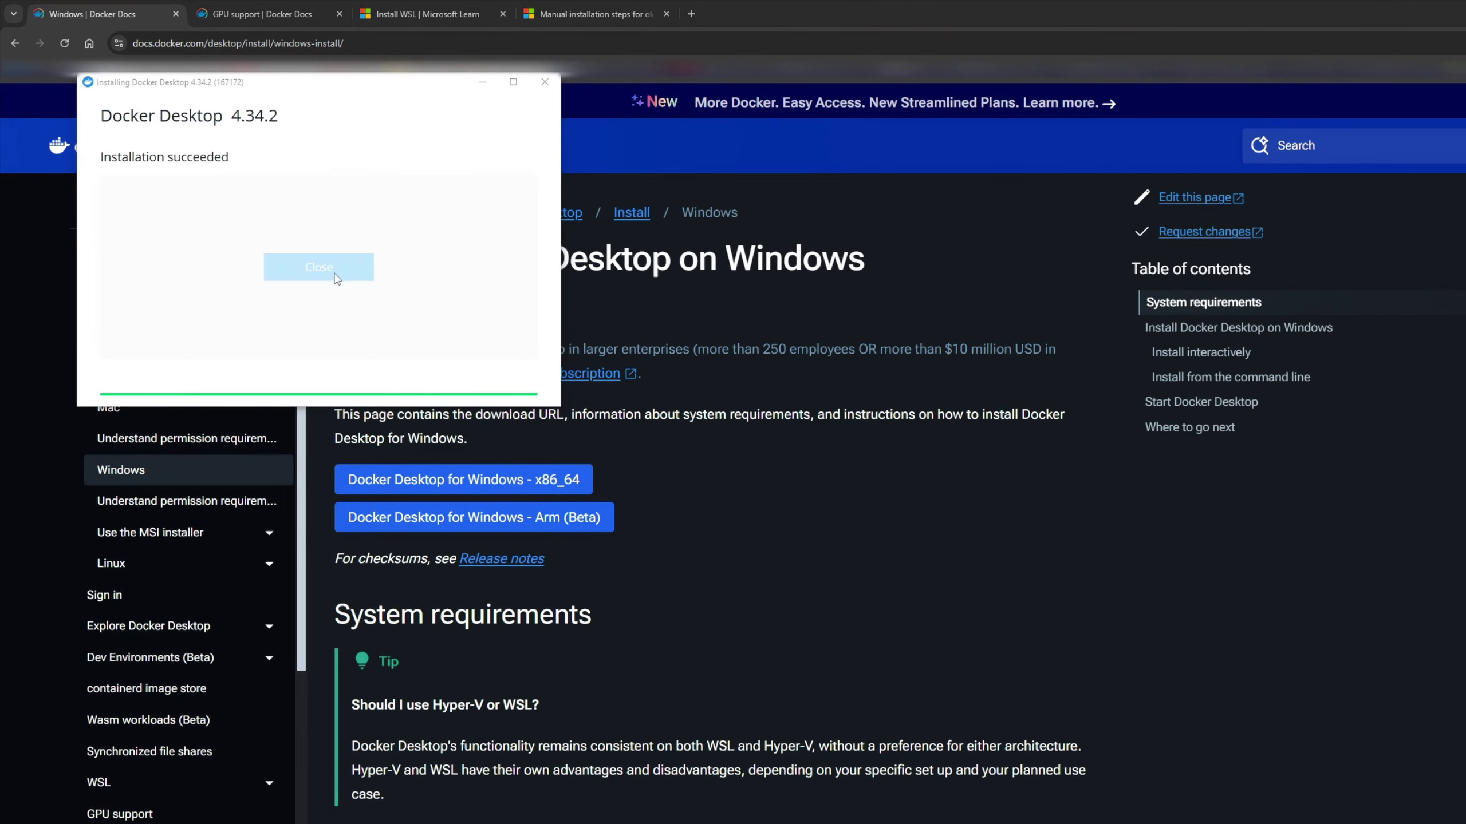
pyautogui.click(318, 266)
# Step: Launch Docker Desktop from the Windows search and accept the Docker Subscription Service Agreement
pyautogui.press('super')
pyautogui.write('Docker')
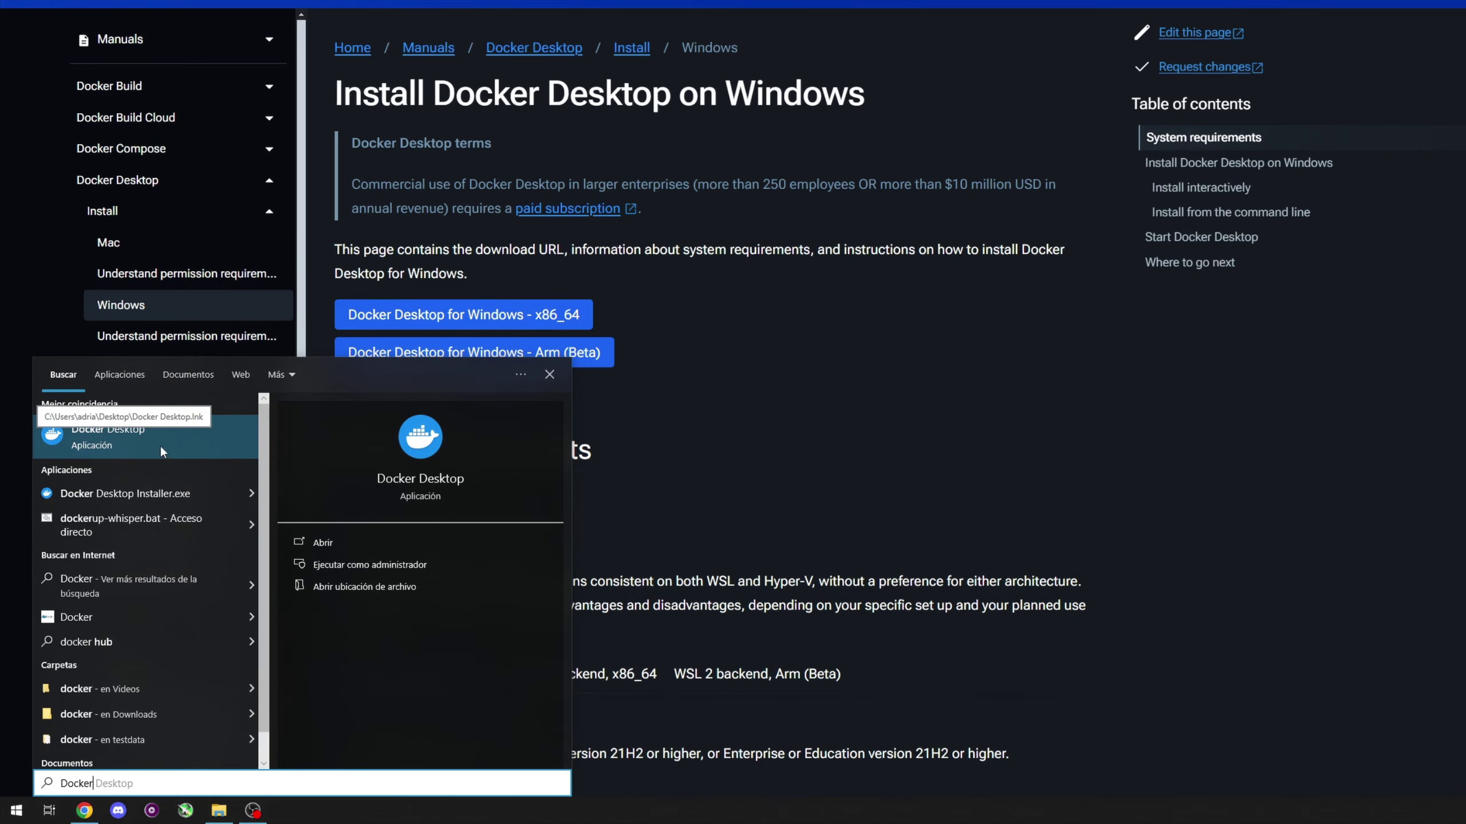
pyautogui.click(130, 440)
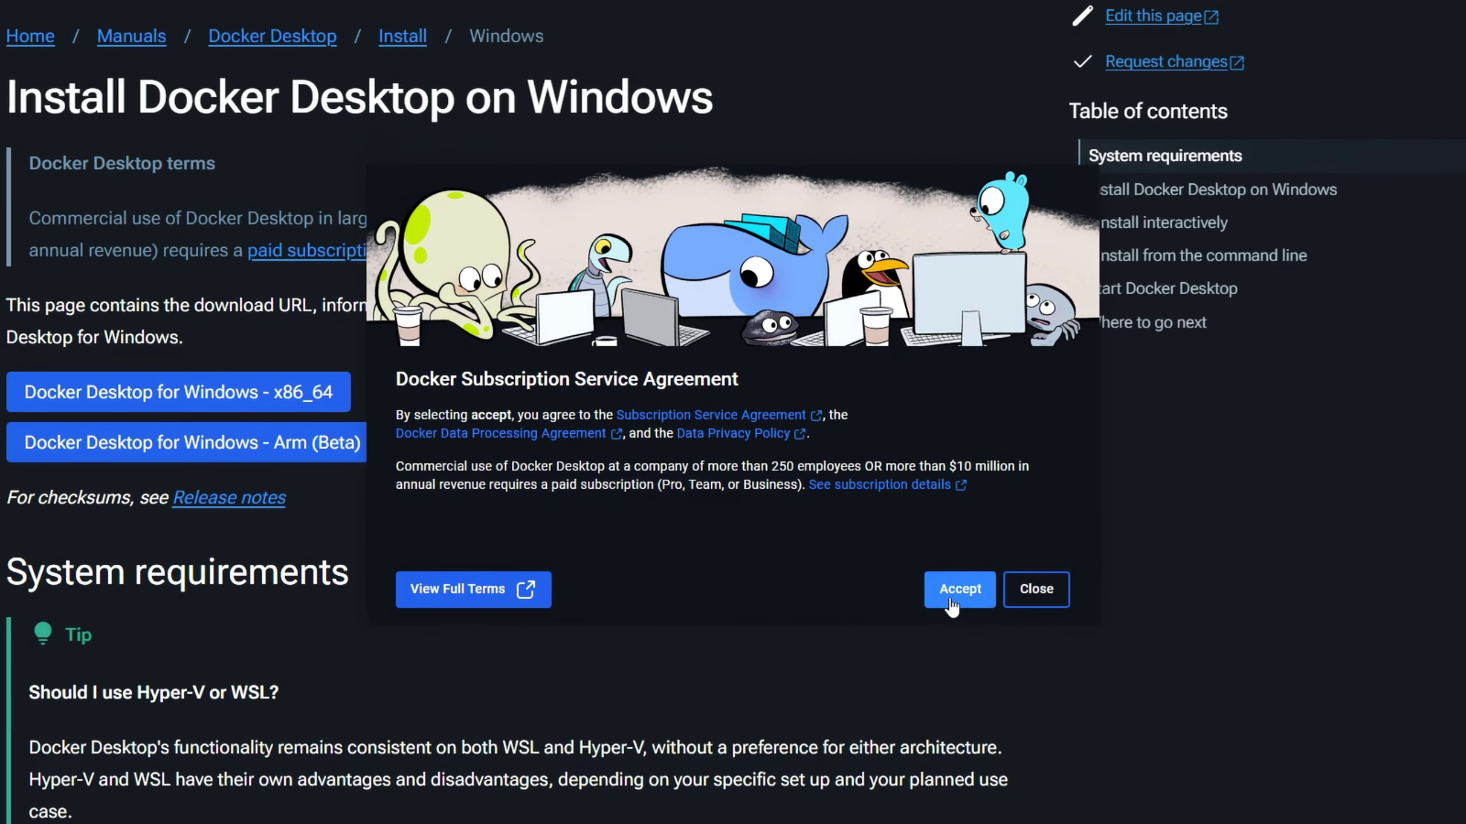
pyautogui.click(877, 548)
# Step: Skip the Docker Desktop sign-in and the Welcome Survey to reach the Containers view
pyautogui.click(941, 250)
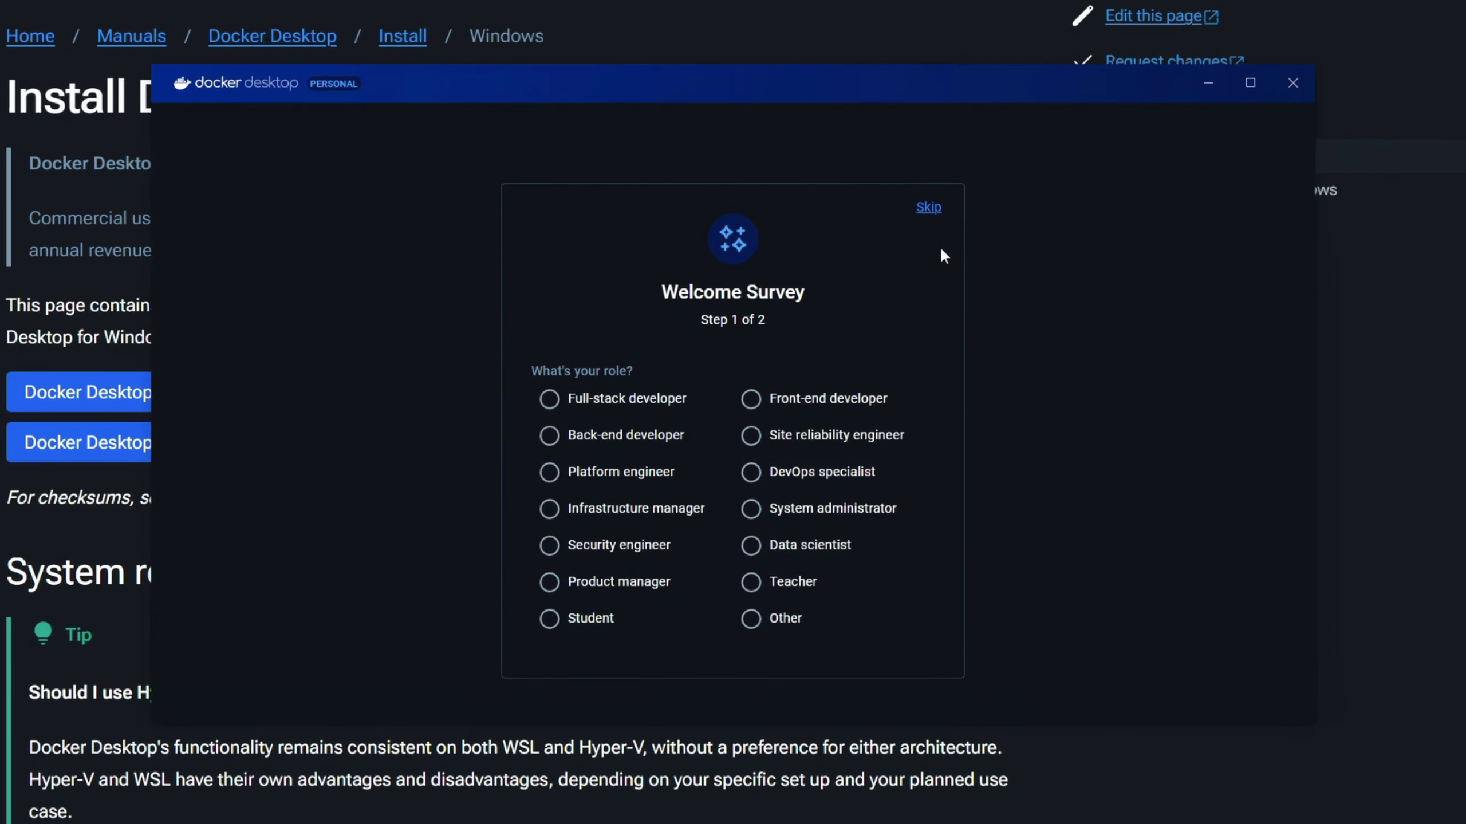
pyautogui.click(935, 212)
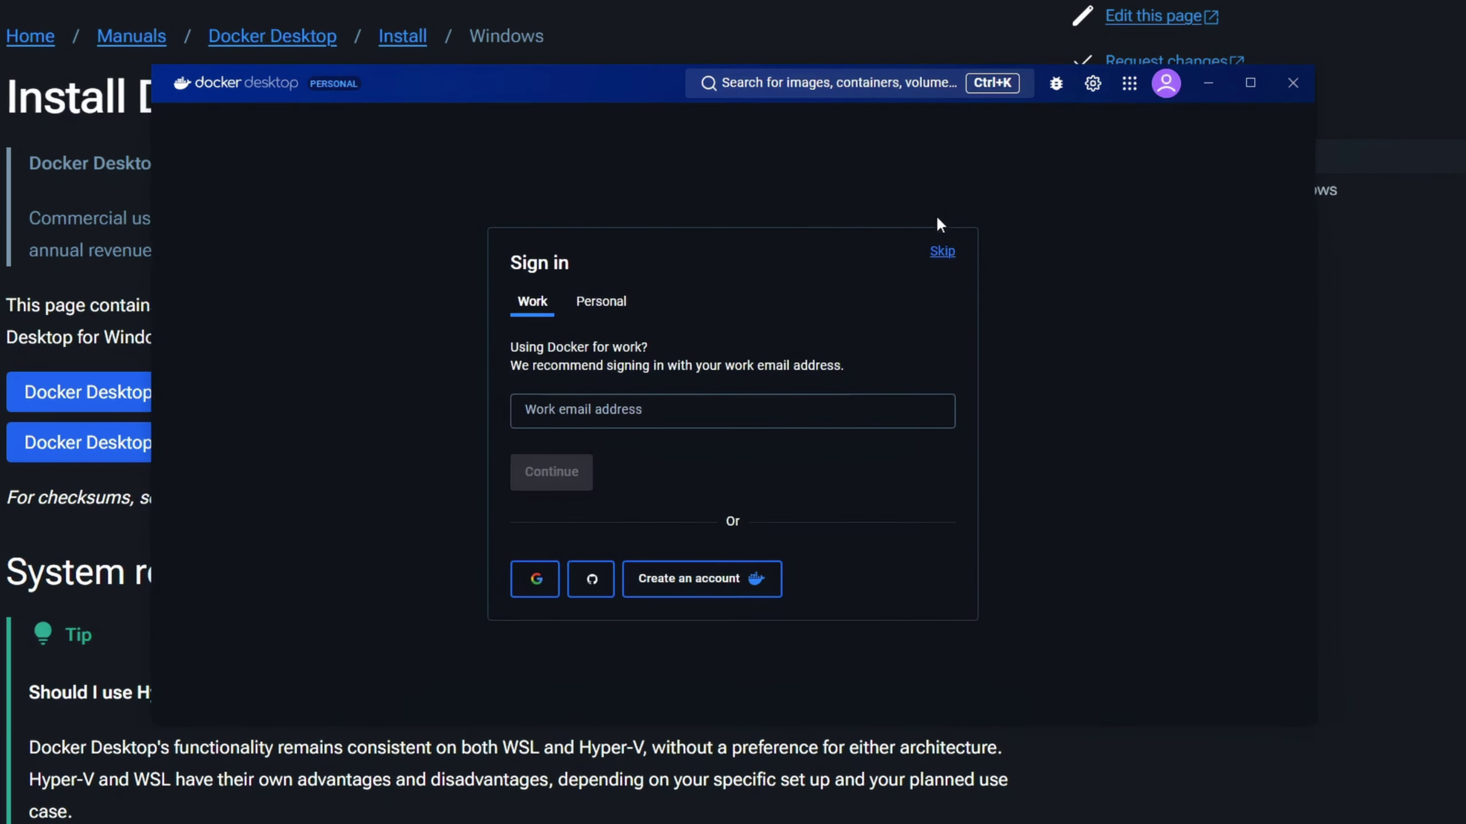
pyautogui.click(945, 252)
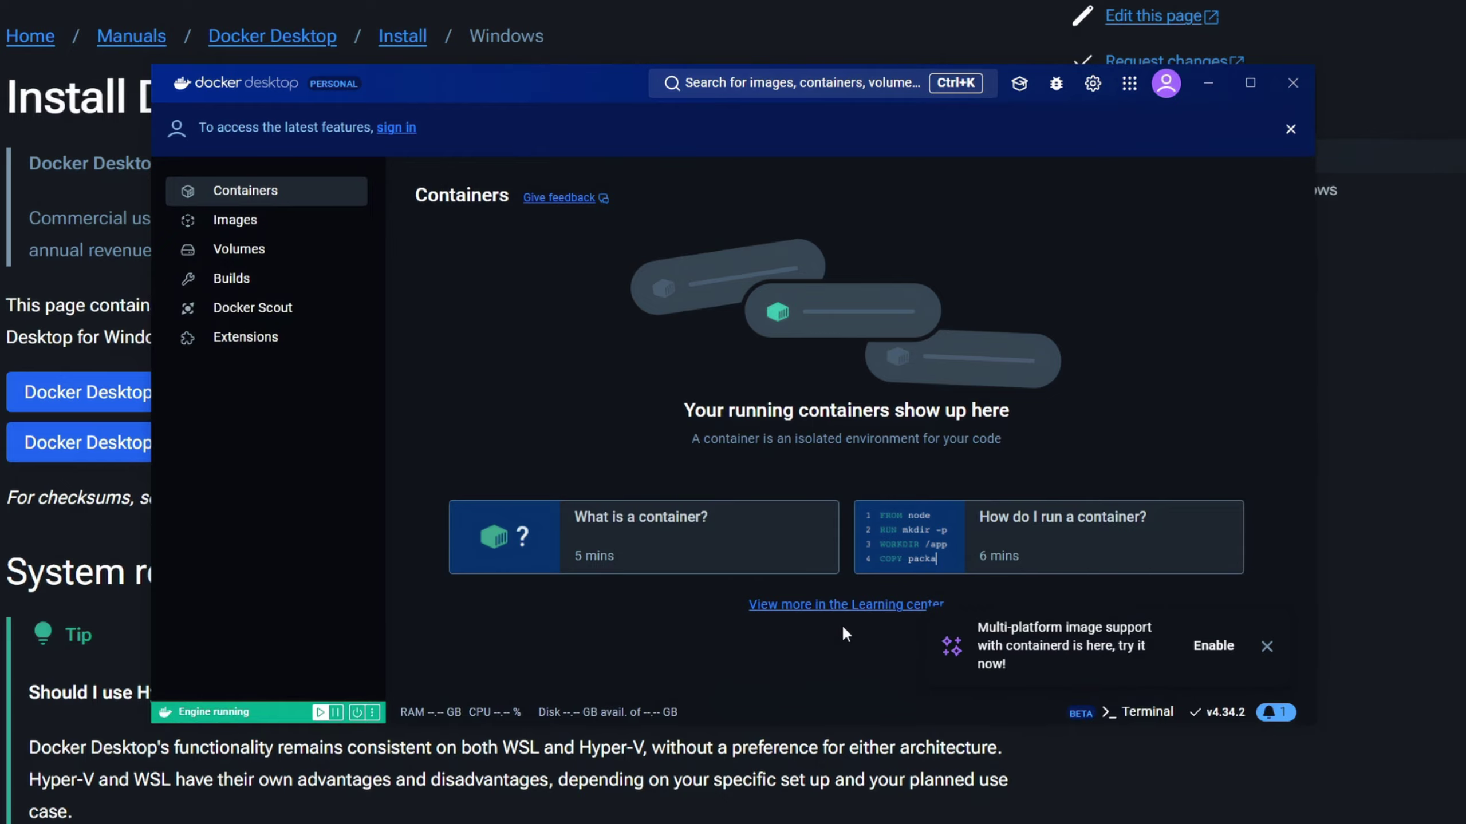
# Step: Close the Docker Desktop window and open a new Command Prompt through the Windows search
pyautogui.click(1293, 83)
pyautogui.press('super')
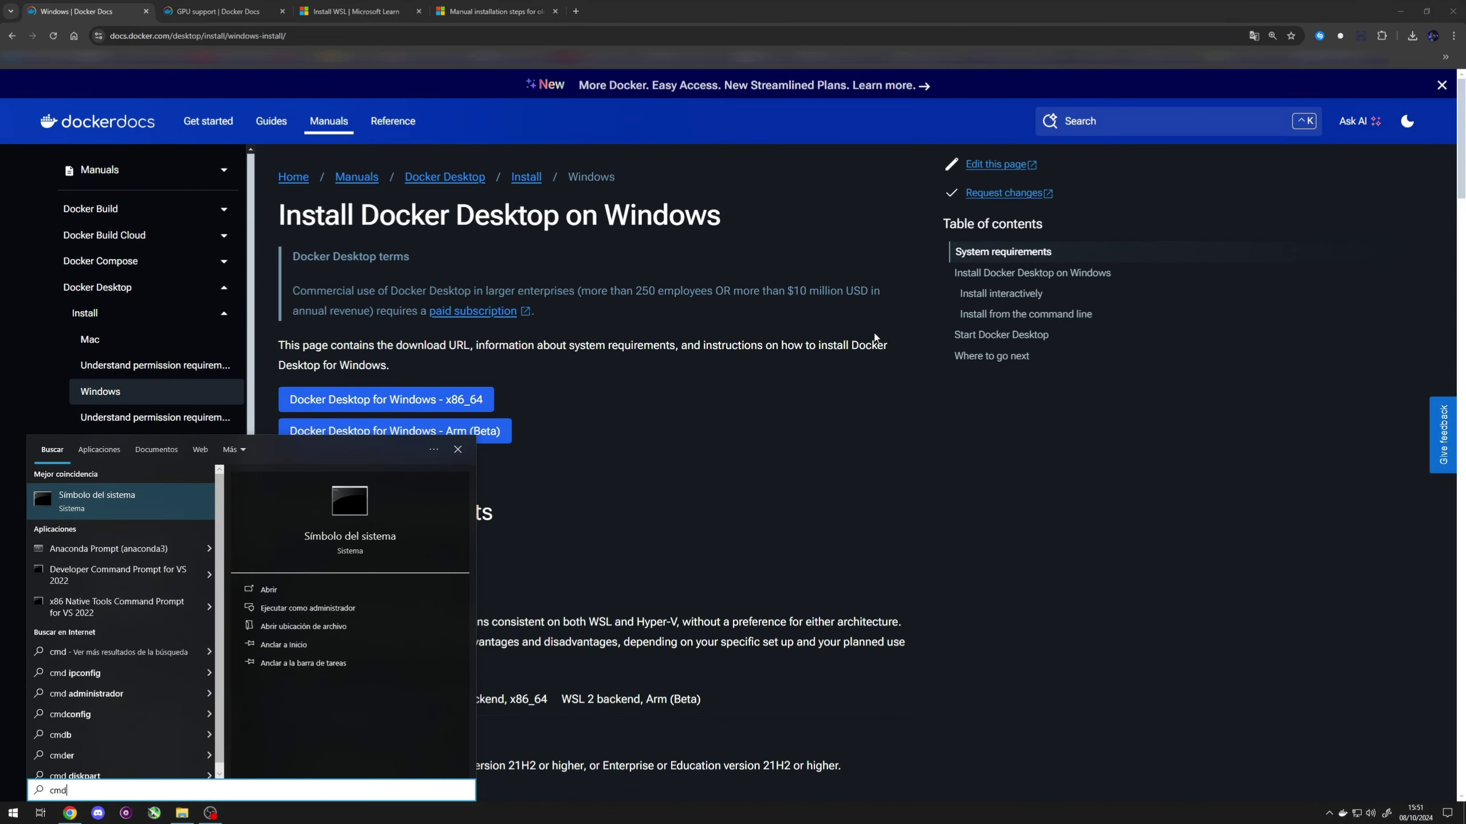
pyautogui.click(875, 338)
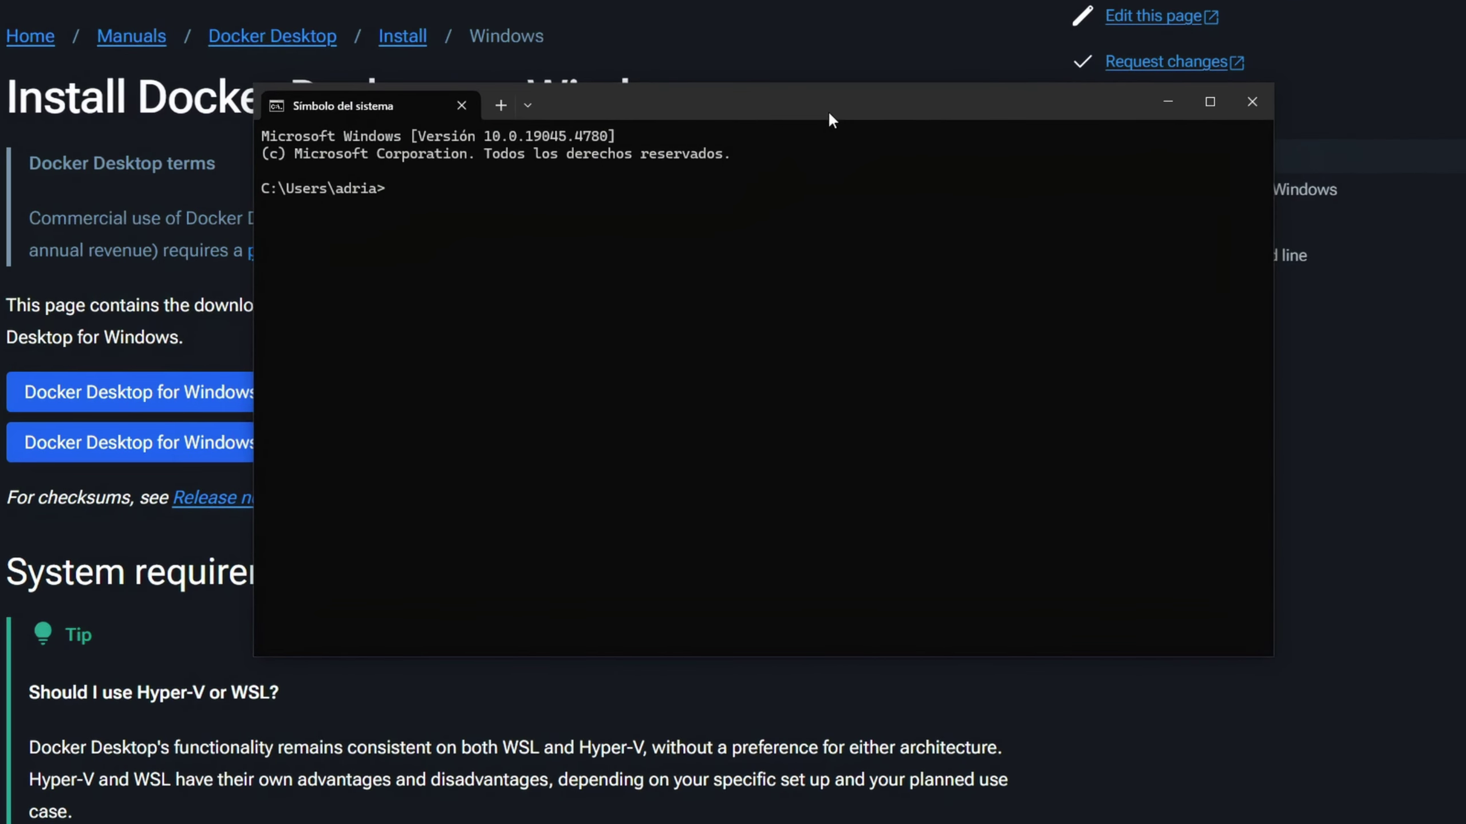
# Step: Test the Docker installation by running docker run --rm hello-world and review the printed output
pyautogui.write('docker run --rm hello-world')
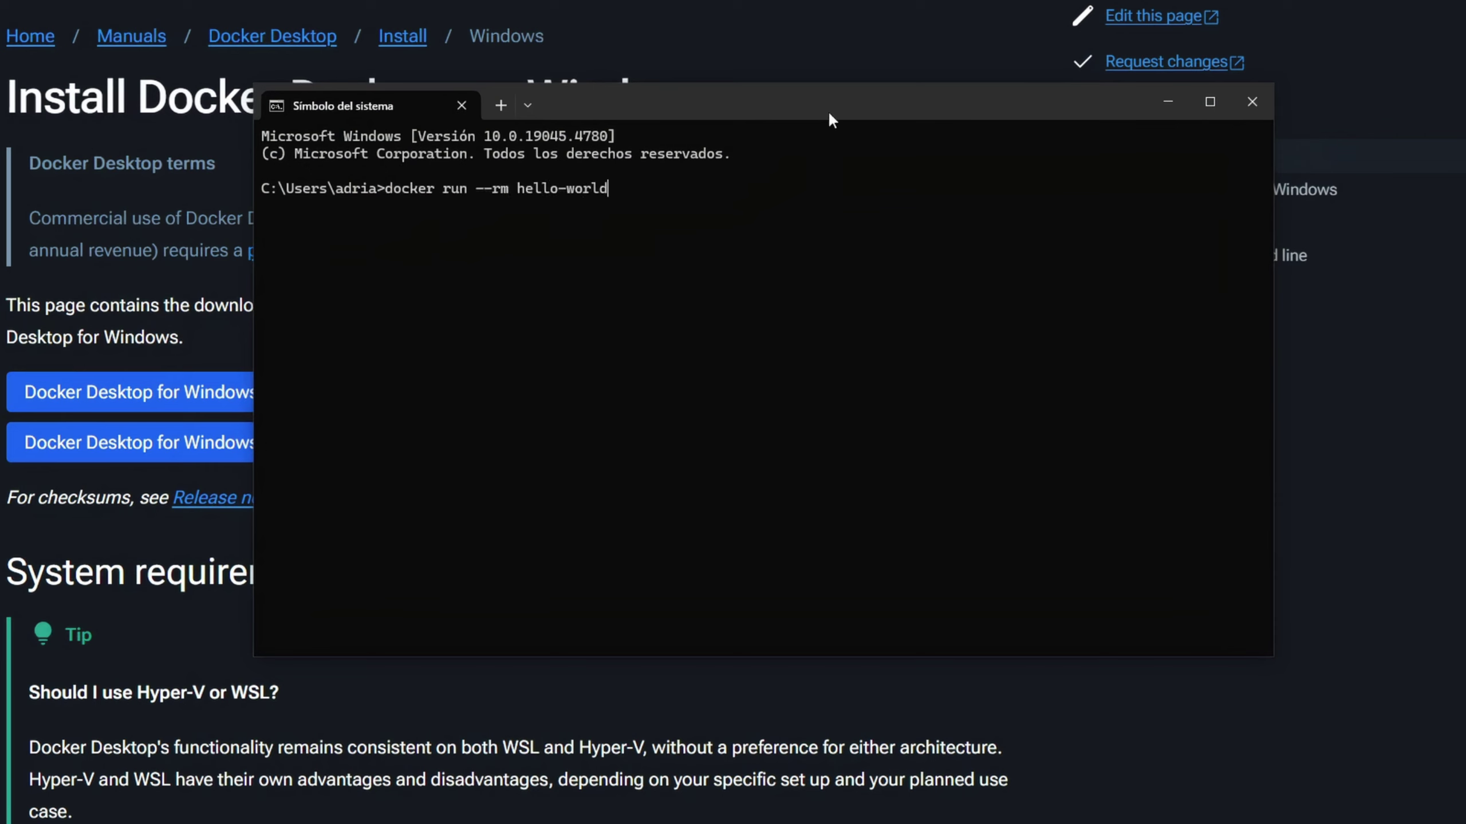
pyautogui.press('Return')
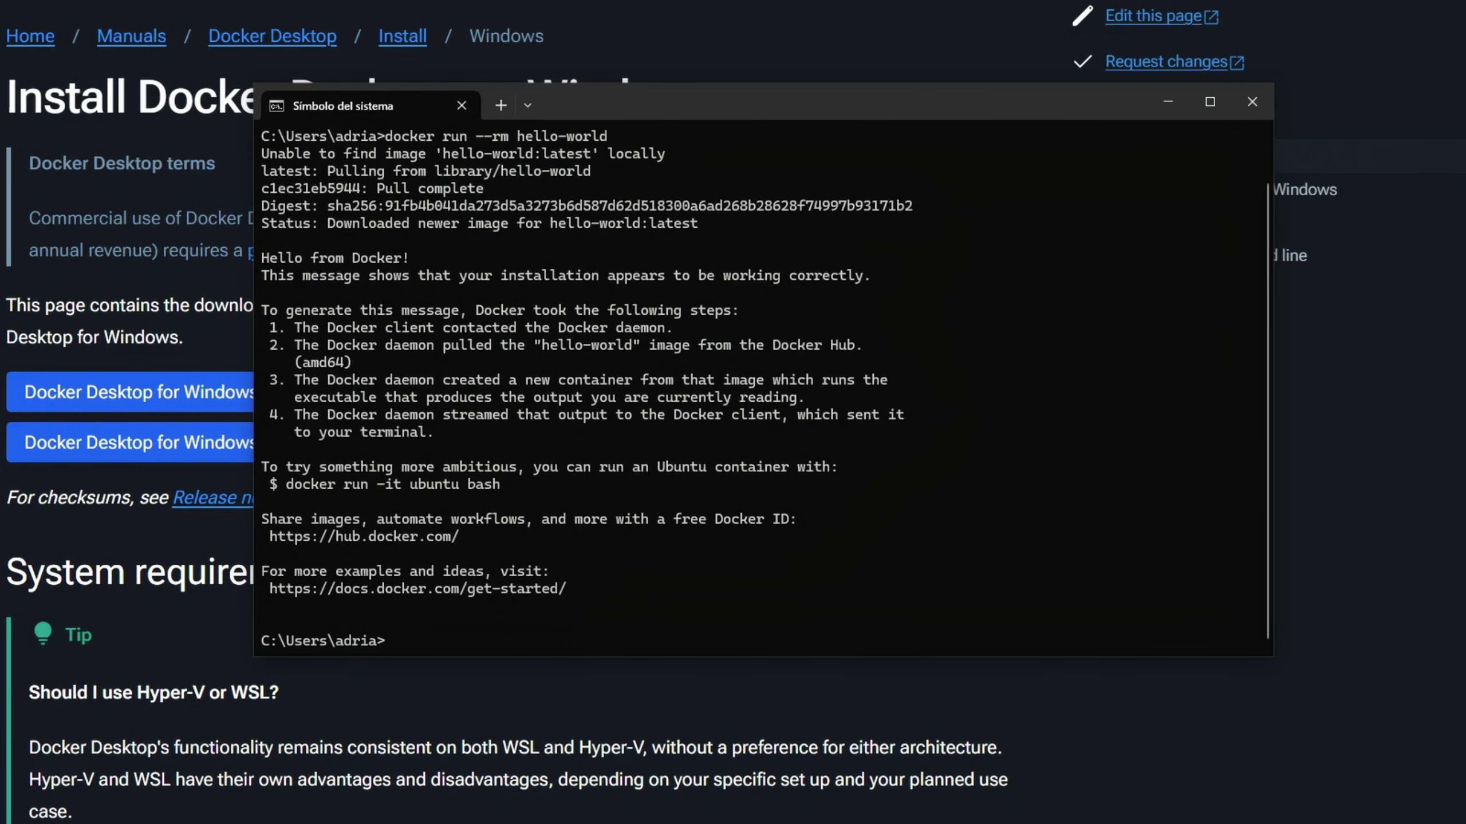
pyautogui.moveTo(609, 174); pyautogui.dragTo(450, 178)
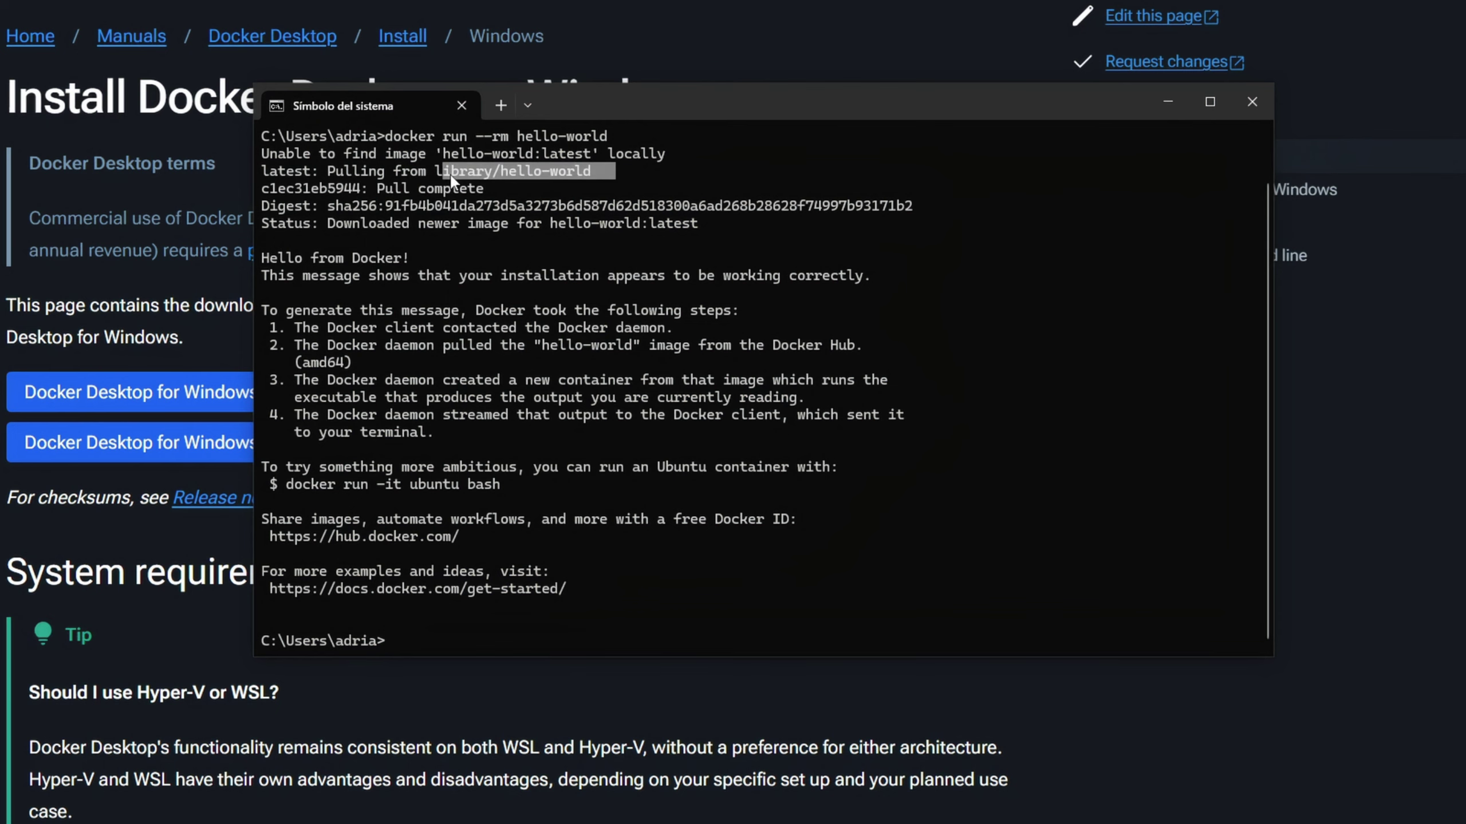
pyautogui.moveTo(263, 260); pyautogui.dragTo(779, 571)
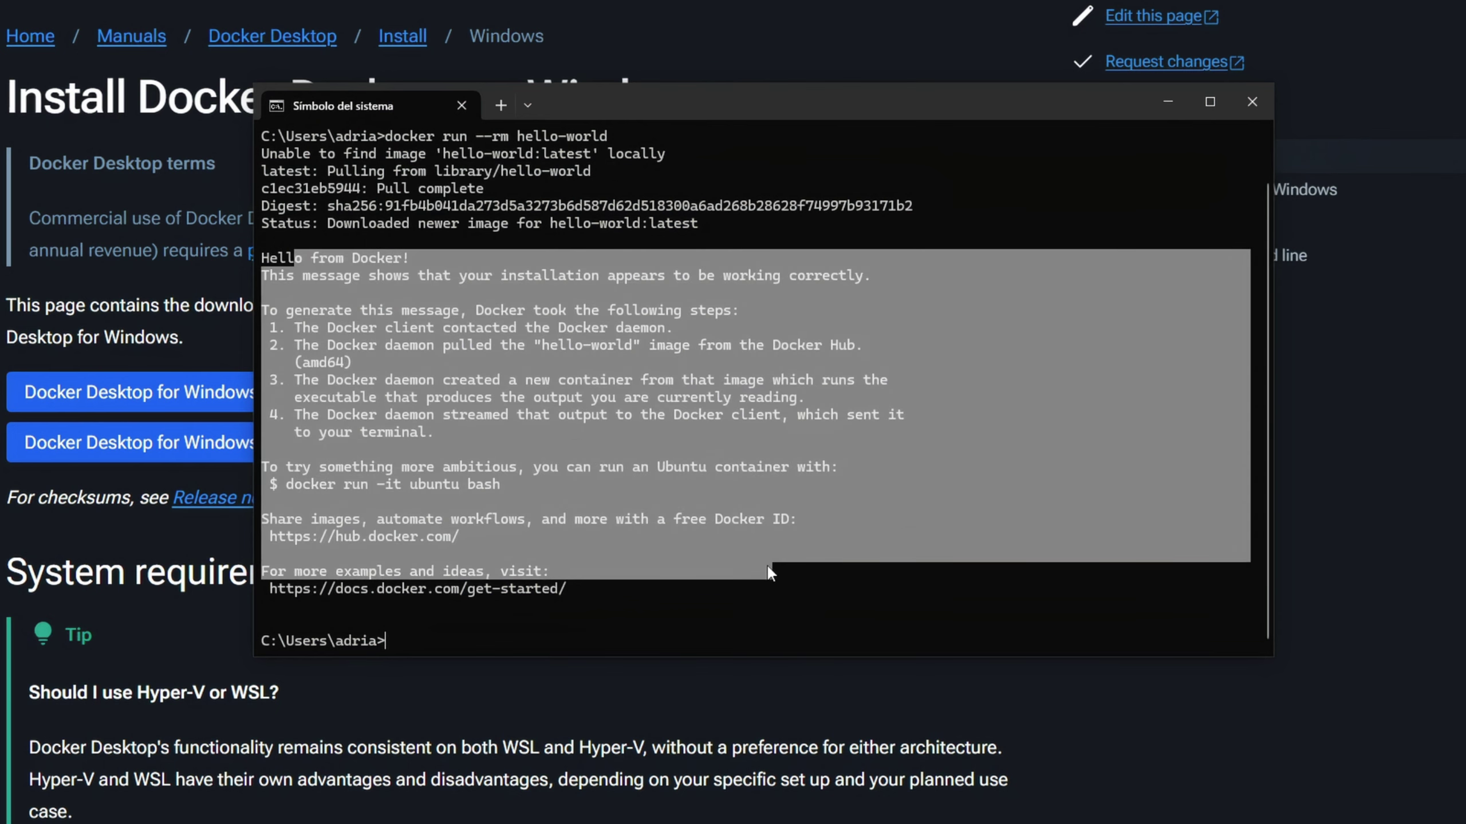
pyautogui.click(648, 548)
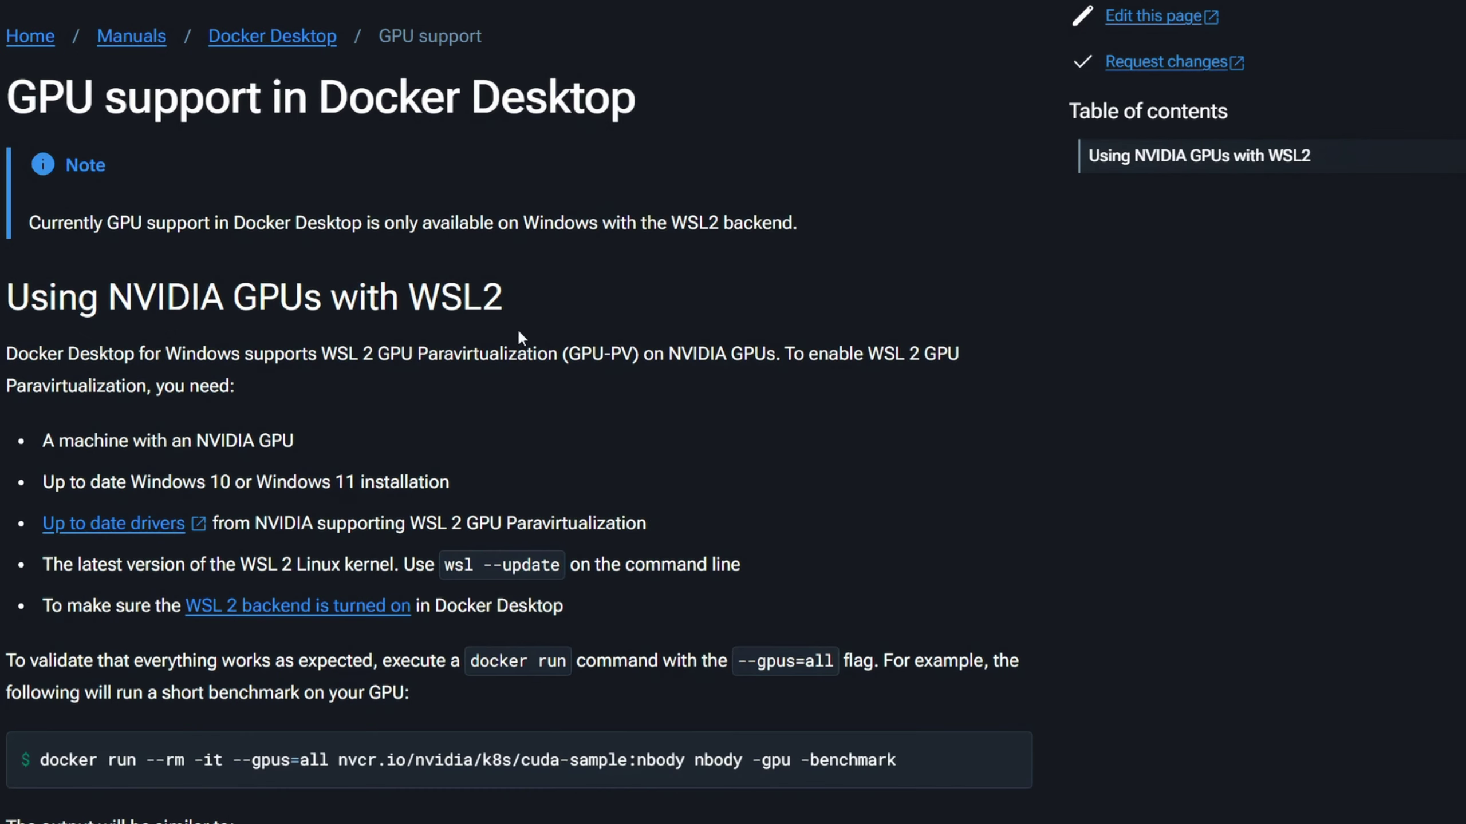
# Step: Copy the GPU benchmark command from the Docker GPU support page and run it: docker run --rm -it --gpus=all nvcr.io/nvidia/k8s/cuda-sample:nbody nbody -gpu -benchmark
pyautogui.scroll(-5, 548, 339)
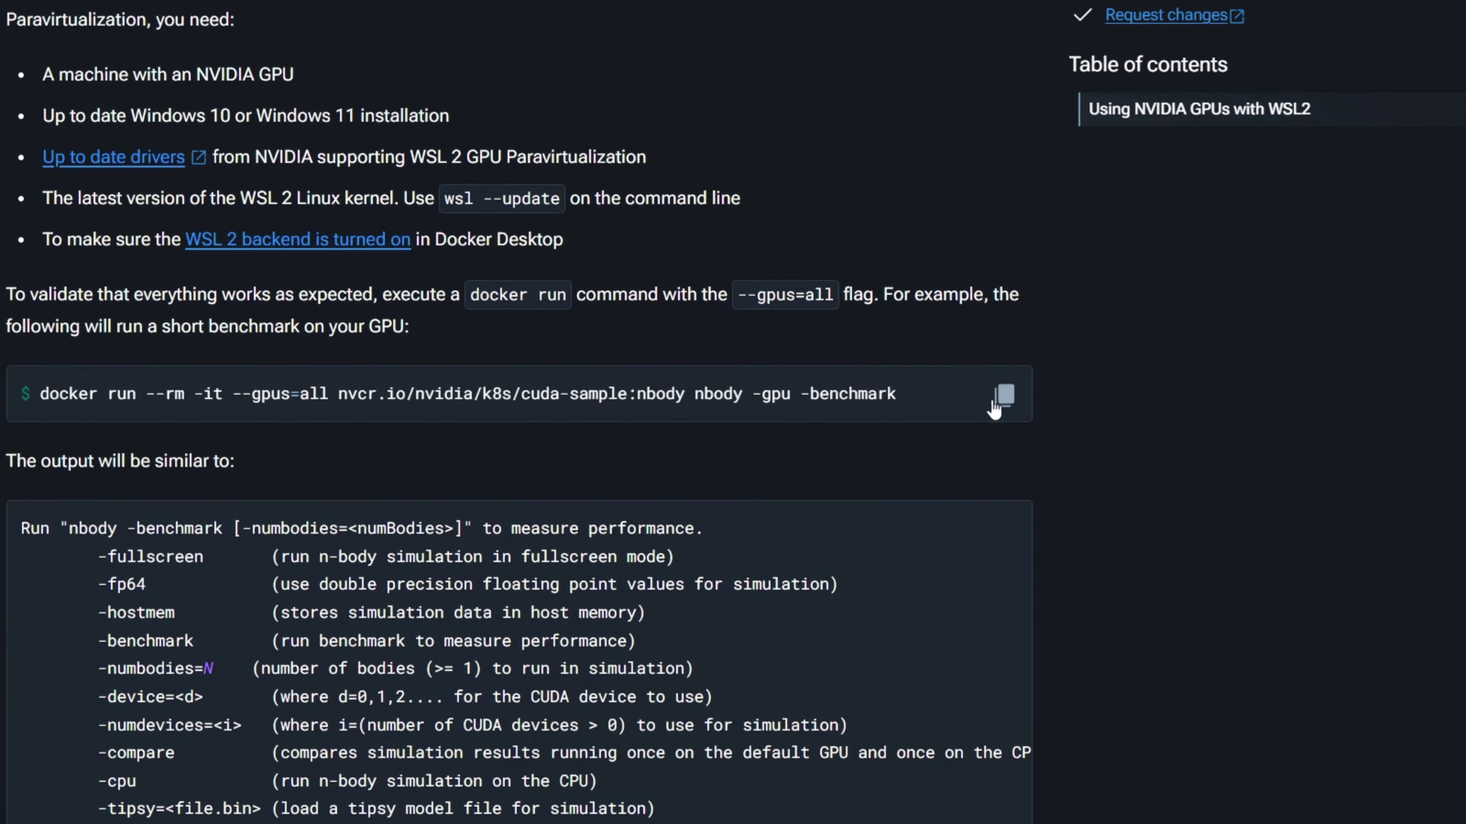
pyautogui.click(996, 404)
pyautogui.hotkey('alt', 'Tab')
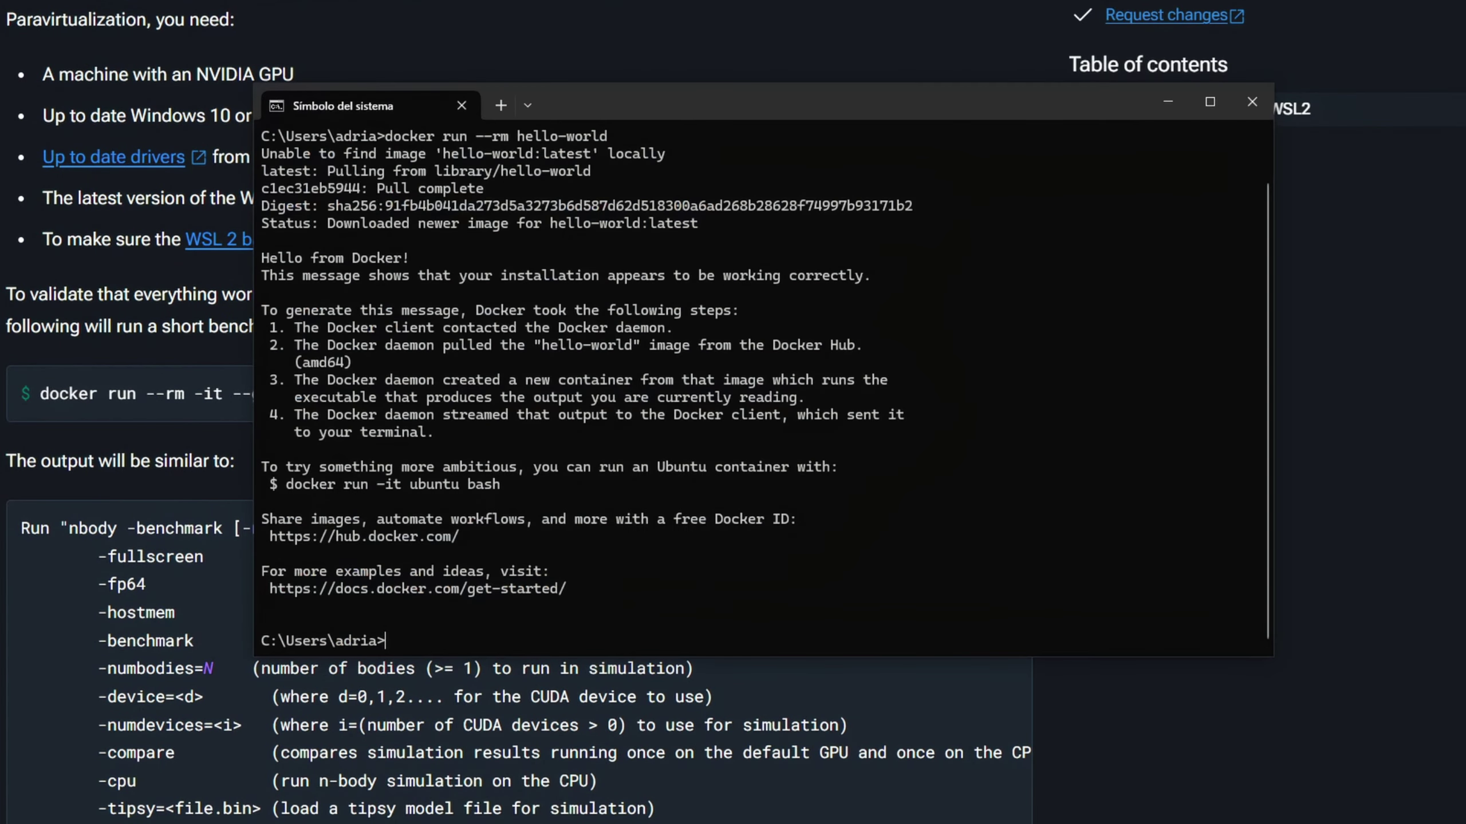
pyautogui.hotkey('ctrl', 'v')
pyautogui.hotkey('ctrl', 'v')
pyautogui.hotkey('ctrl', 'c')
pyautogui.hotkey('ctrl', 'v')
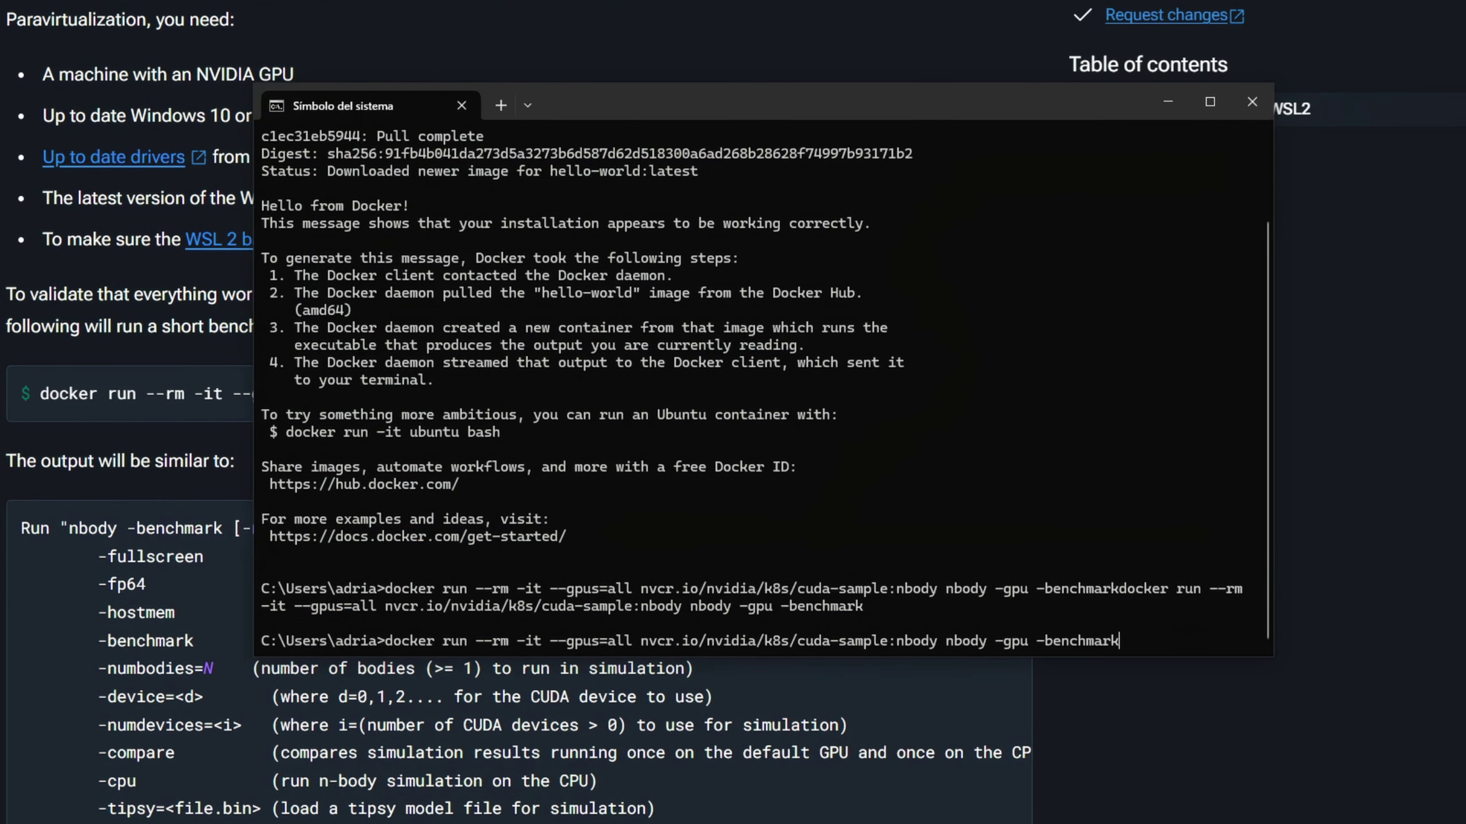
pyautogui.press('Return')
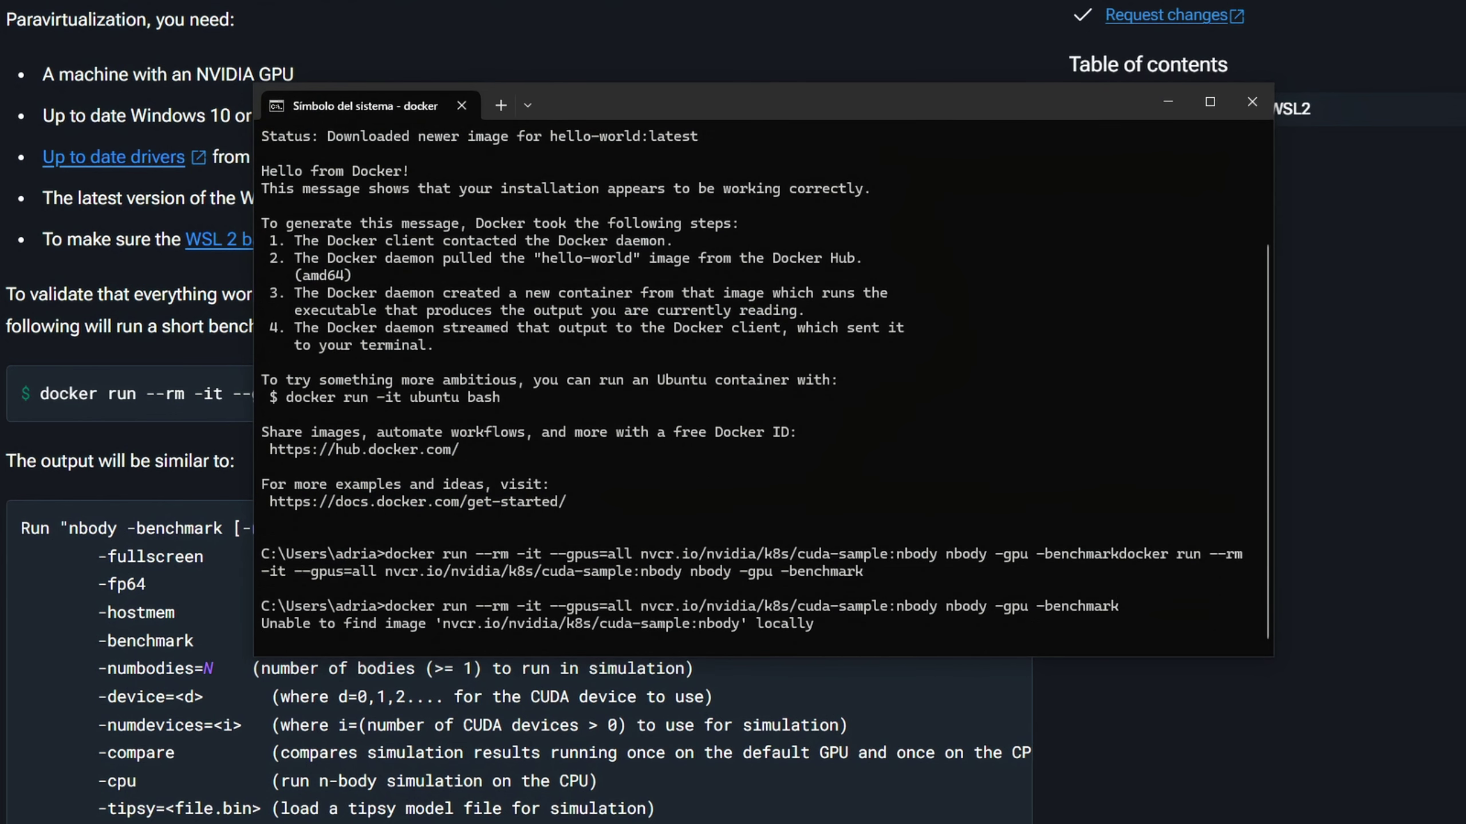